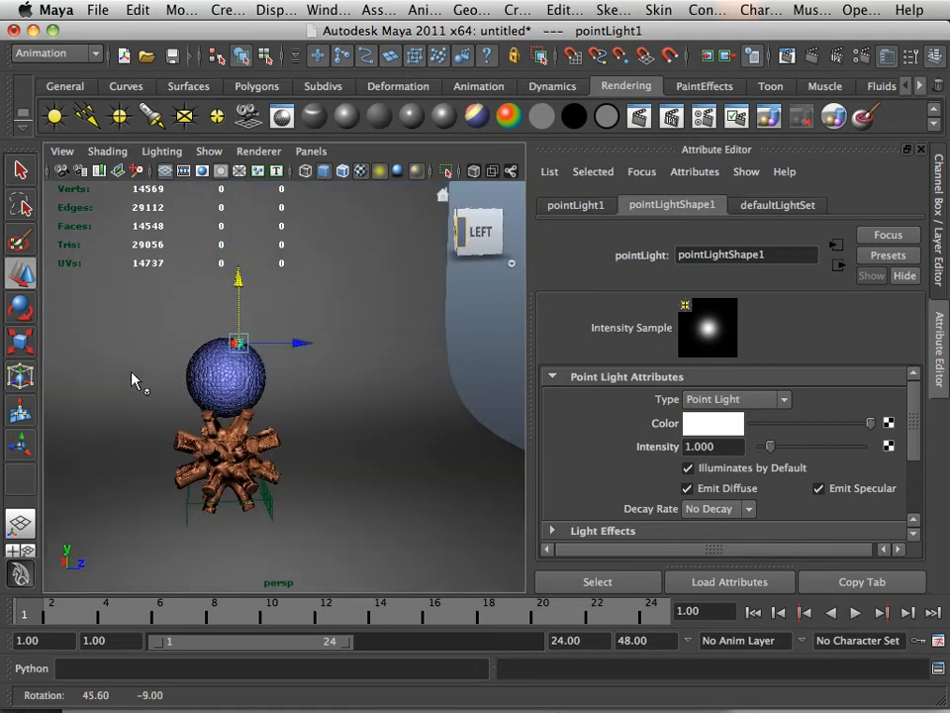
Turn on ray trace shadows in the point light's shadow attributes.
middle_click_drag(72, 396, 143, 386, "alt")
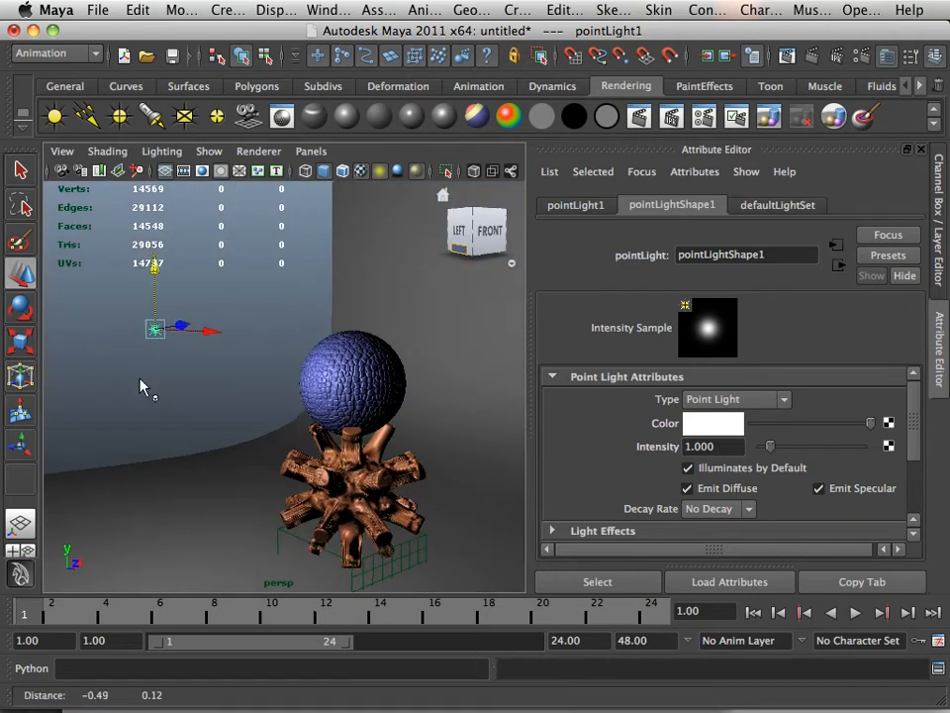
mouse_move(143, 386)
left_mouse_down("alt")
mouse_move(110, 384)
mouse_move(139, 362)
left_mouse_up("alt")
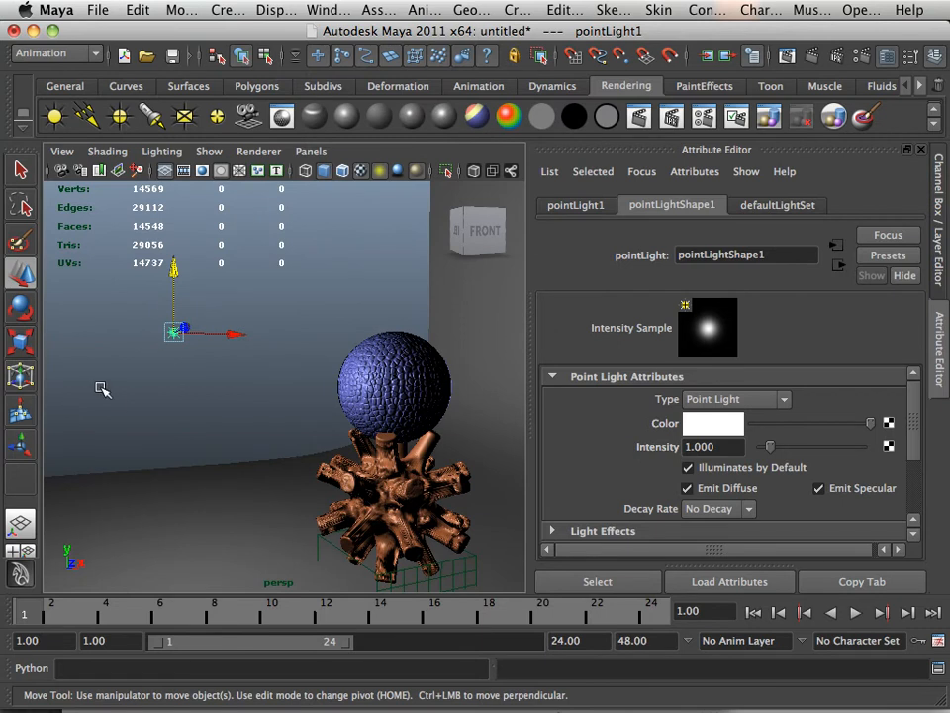
mouse_move(103, 390)
left_mouse_down("alt")
mouse_move(221, 399)
mouse_move(161, 403)
mouse_move(197, 414)
mouse_move(333, 404)
left_mouse_up("alt")
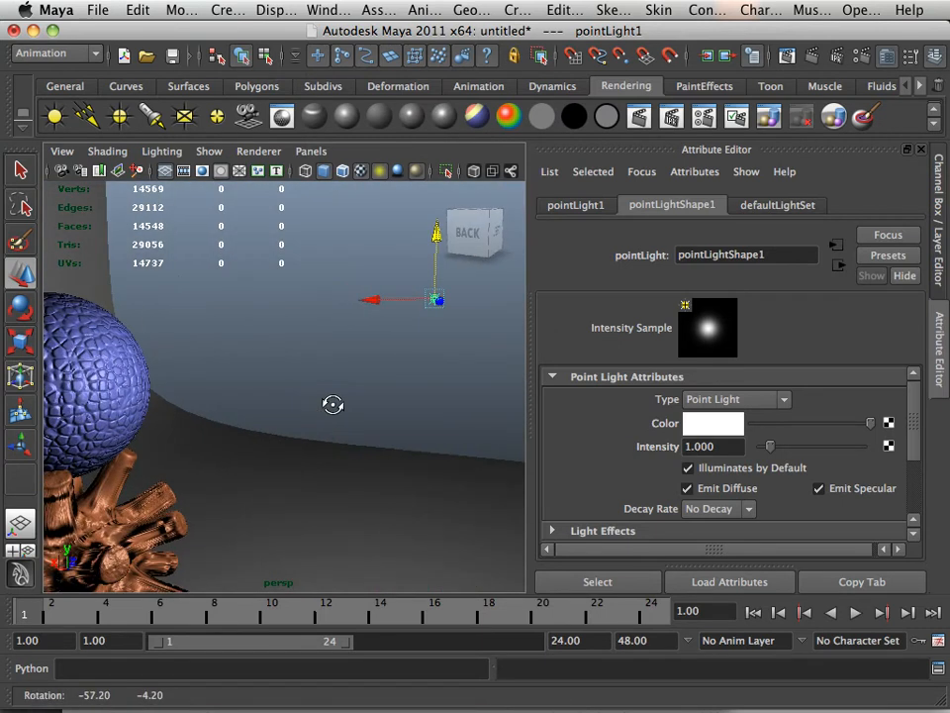
right_click_drag(333, 403, 159, 388, "alt")
middle_click_drag(159, 388, 238, 378, "alt")
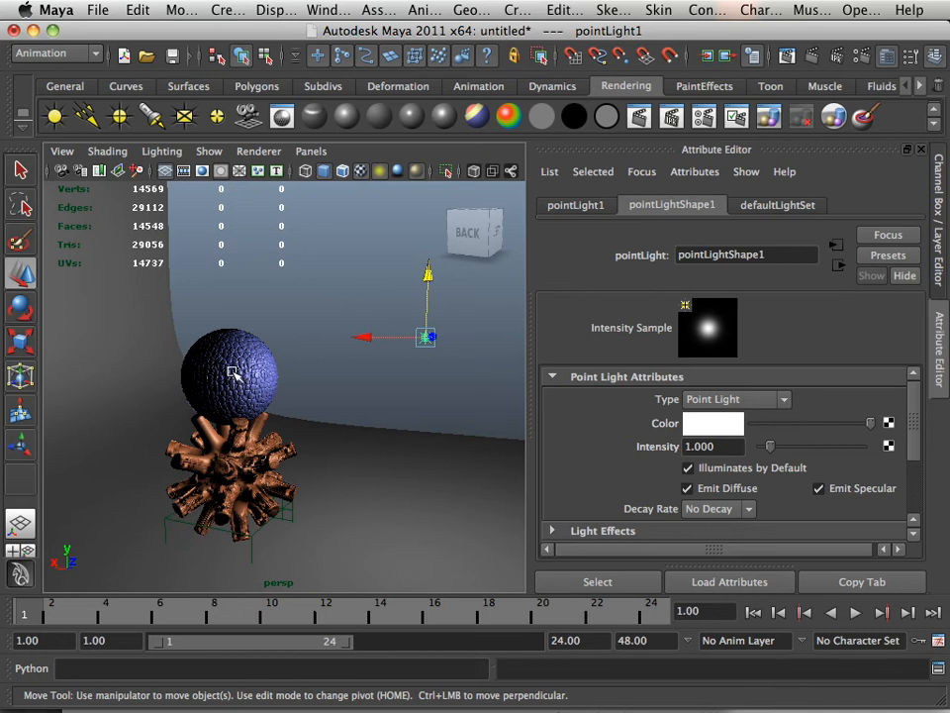
scroll(658, 452, "down", 3)
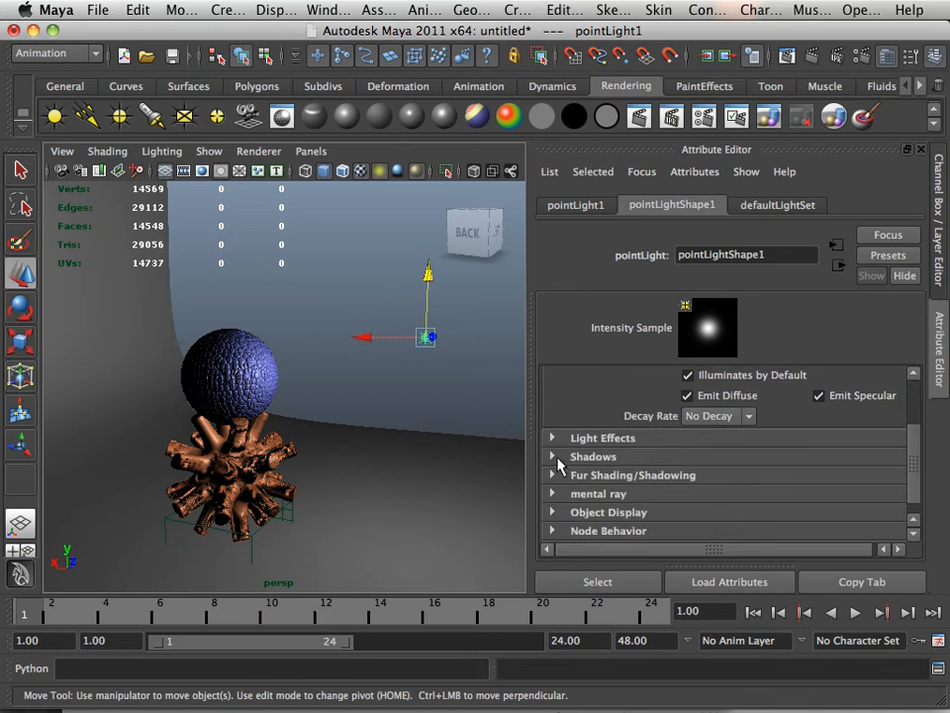
left_click(553, 457)
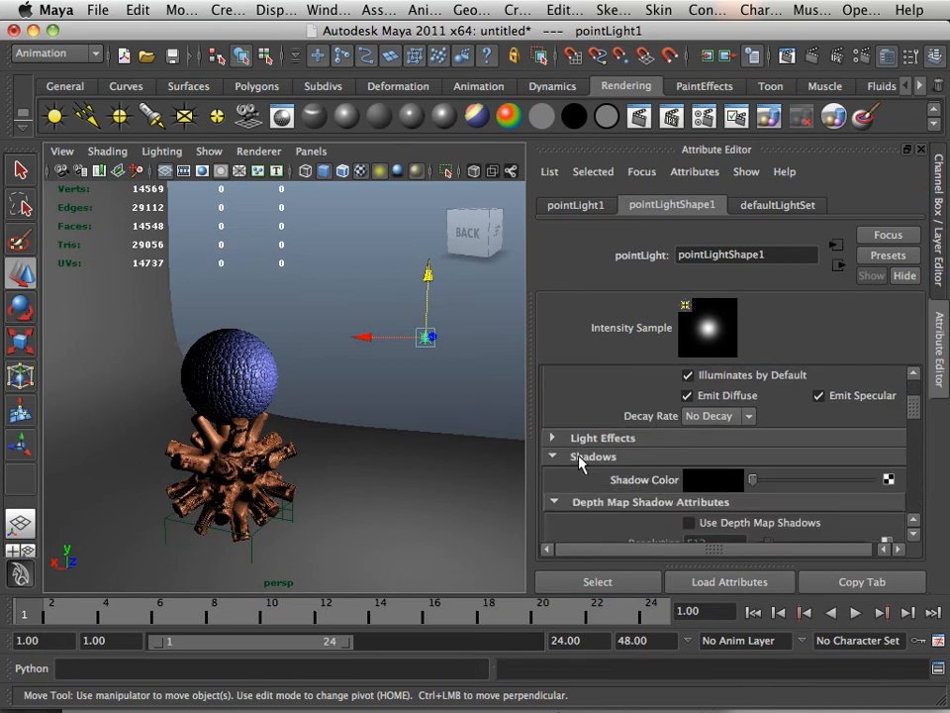
scroll(585, 463, "down", 10)
scroll(614, 465, "down", 8)
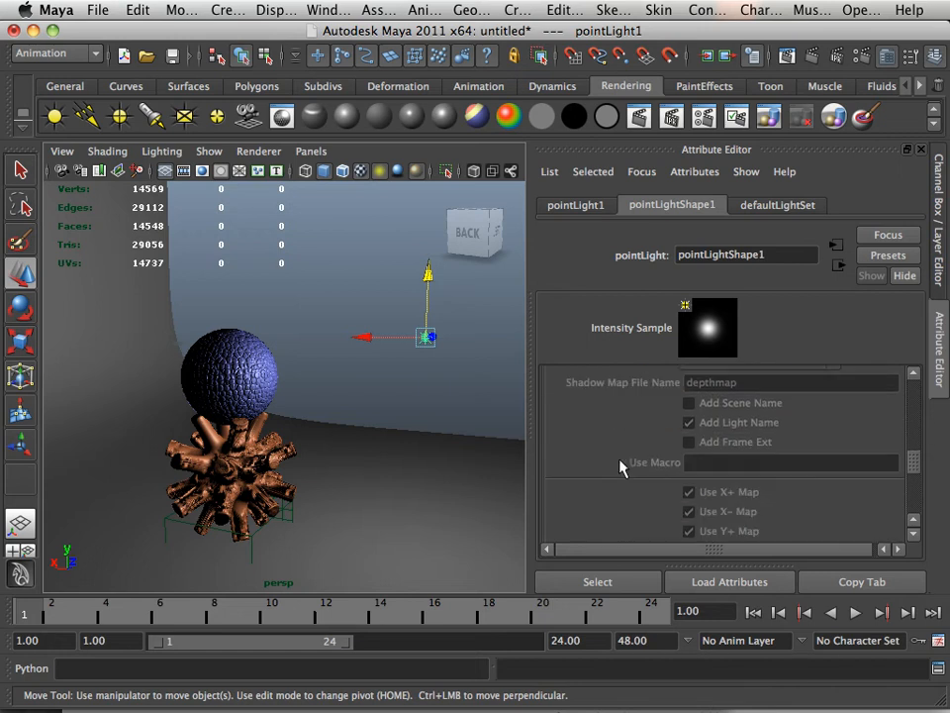
left_click(689, 483)
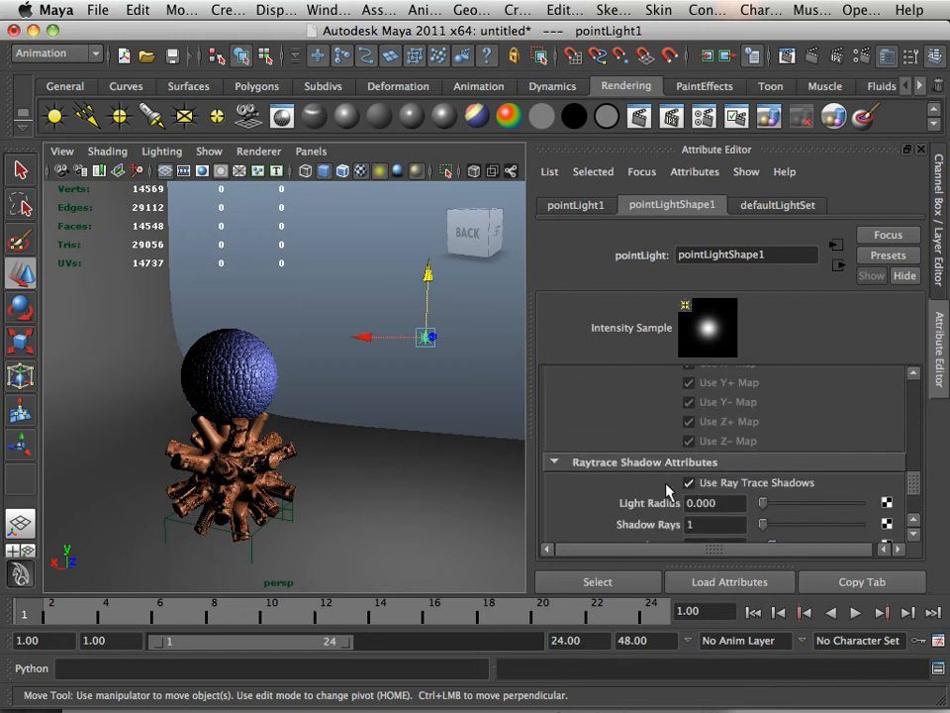
Render the perspective view with mental ray to check the shadows cast by the sphere and branches.
mouse_move(403, 451)
left_mouse_down("alt")
mouse_move(308, 451)
mouse_move(356, 326)
left_mouse_up("alt")
left_click(639, 117)
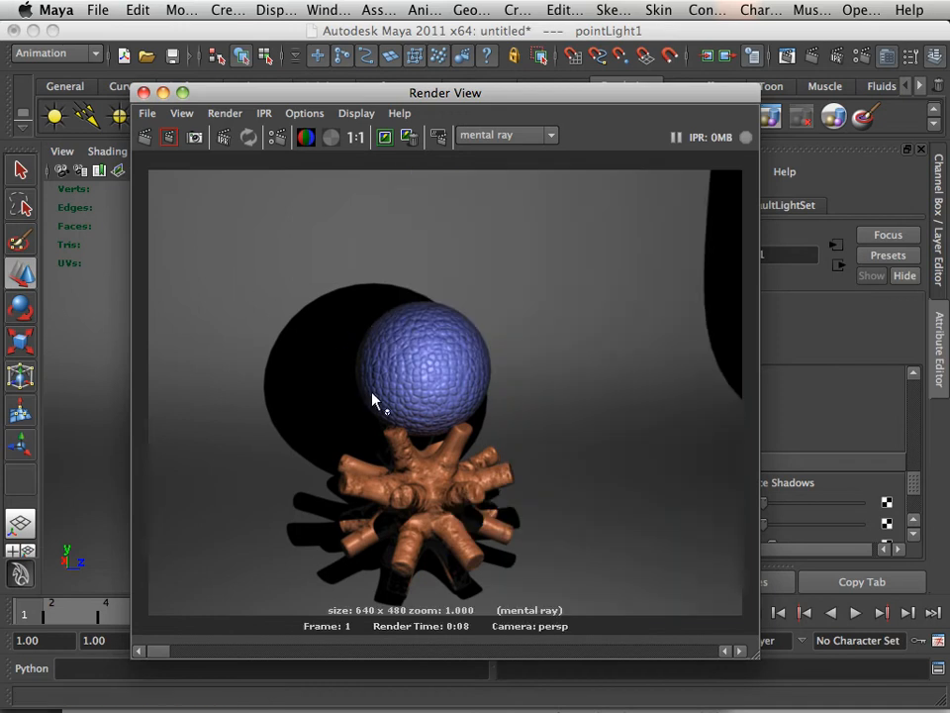
left_click(144, 94)
Lower the point light beside the sphere and branches, and test-render the scene from an angle showing the longer shadows.
right_click_drag(362, 319, 323, 314, "alt")
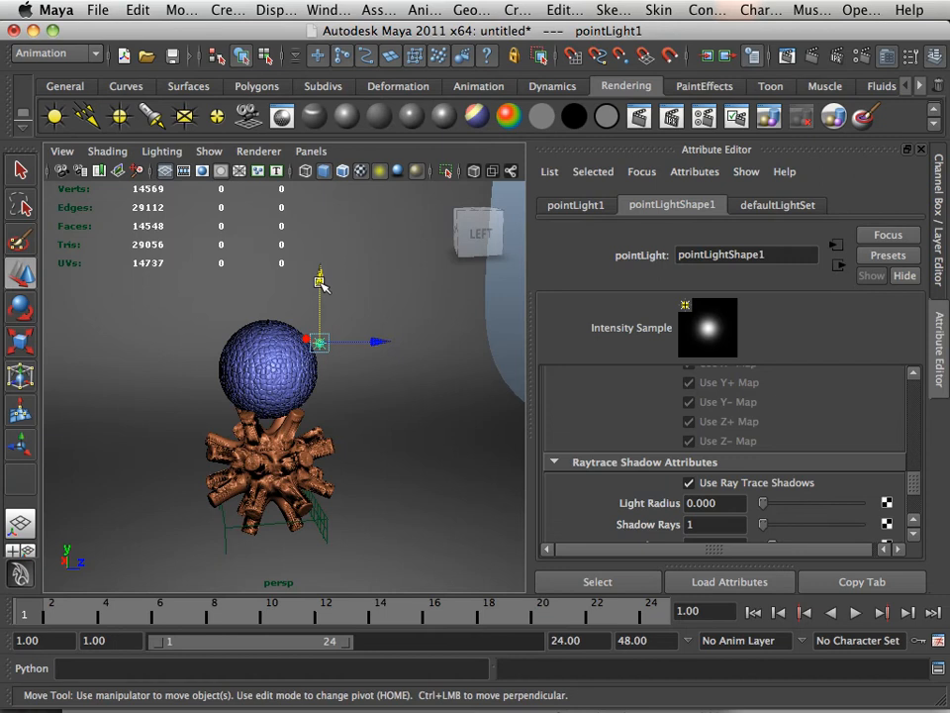
left_click_drag(319, 283, 308, 346)
left_click_drag(185, 290, 373, 384, "alt")
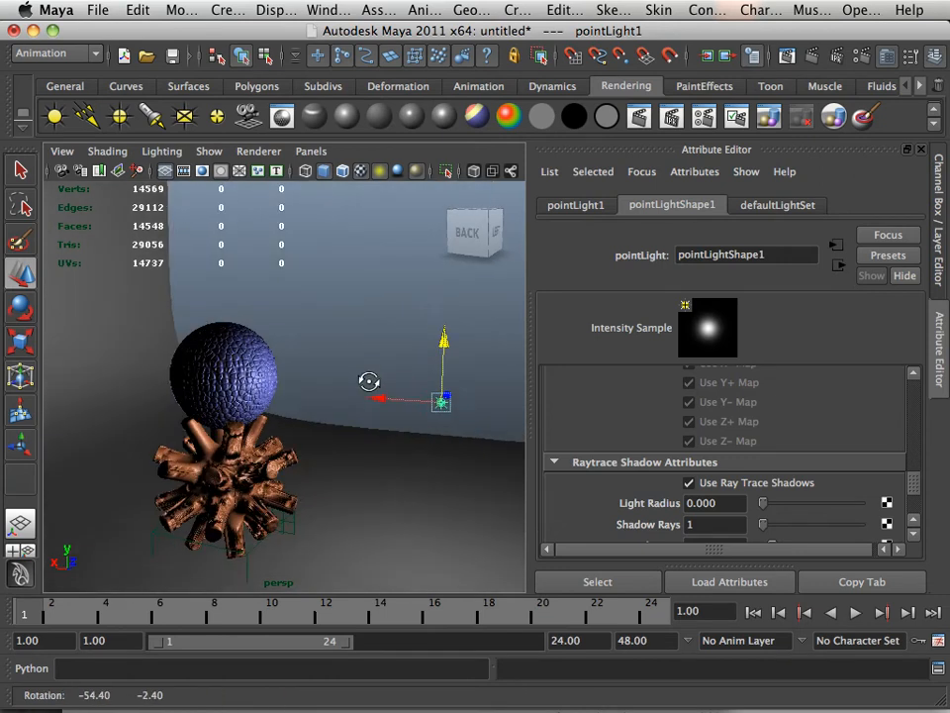
right_click_drag(374, 384, 319, 388, "alt")
middle_click_drag(319, 388, 396, 354, "alt")
left_click_drag(396, 353, 297, 360, "alt")
right_click_drag(297, 360, 343, 368, "alt")
left_click(641, 120)
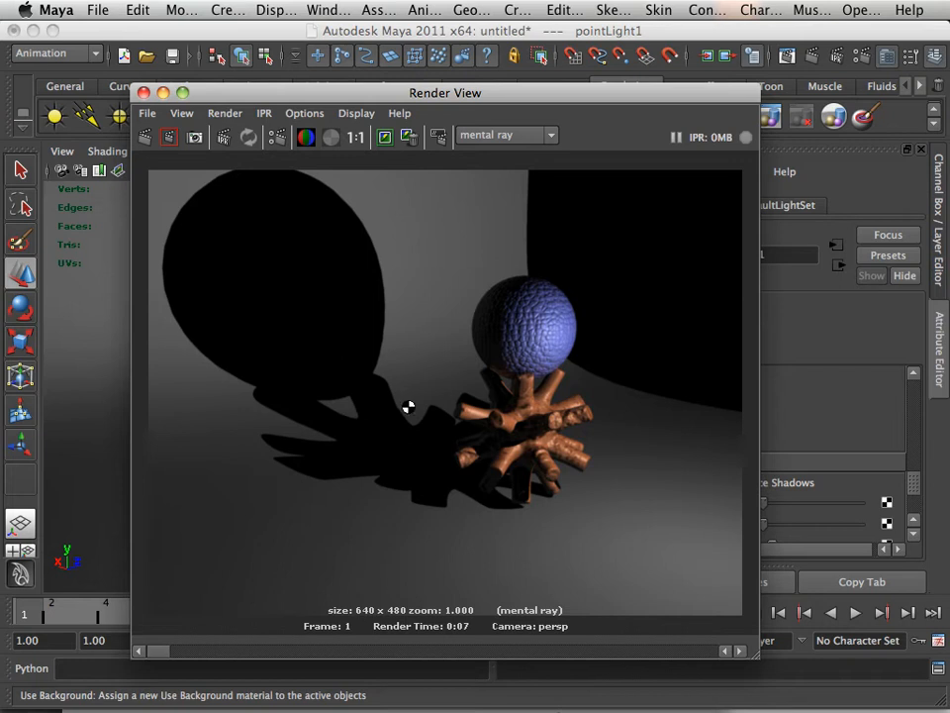
left_click(143, 92)
Move the point light closer to the sphere and branches and render the view again.
left_click_drag(326, 315, 347, 325, "alt")
left_click_drag(475, 349, 408, 352)
left_click_drag(406, 352, 513, 352, "alt")
left_click_drag(509, 292, 571, 354)
left_click(639, 116)
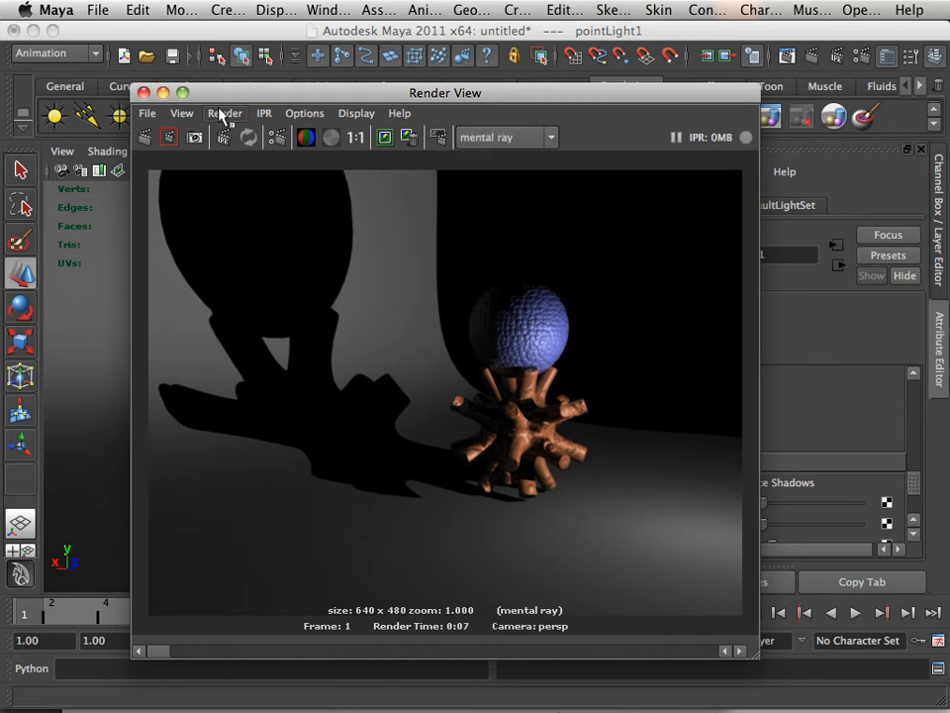
left_click(143, 93)
Raise the point light and shift it sideways to about -3.885, 3.476, -1.020.
left_click_drag(317, 297, 344, 329, "alt")
left_click_drag(372, 398, 377, 329)
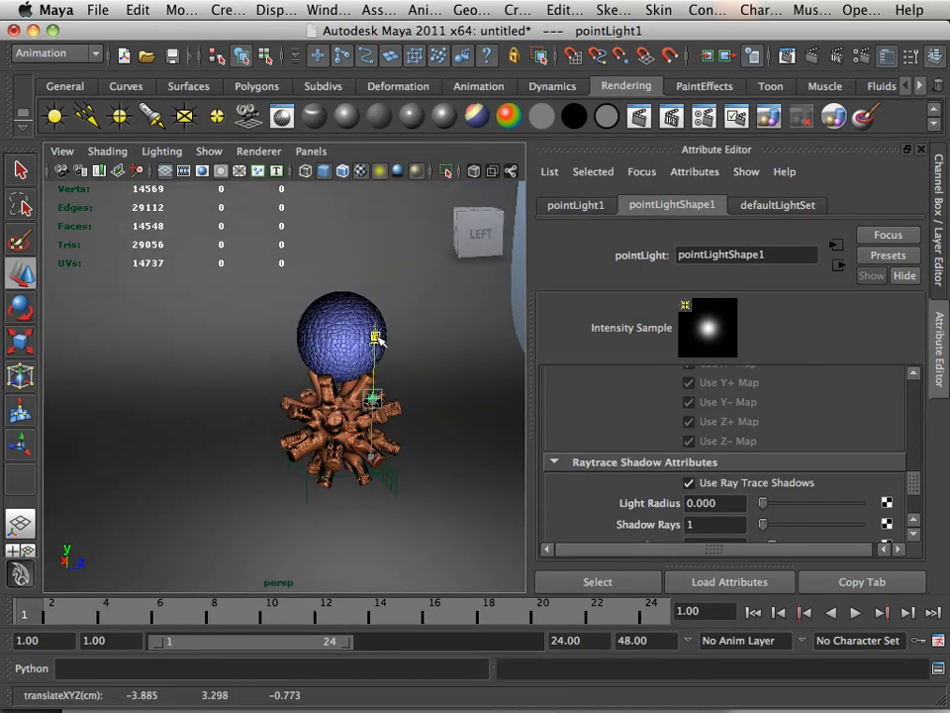
left_click(425, 385)
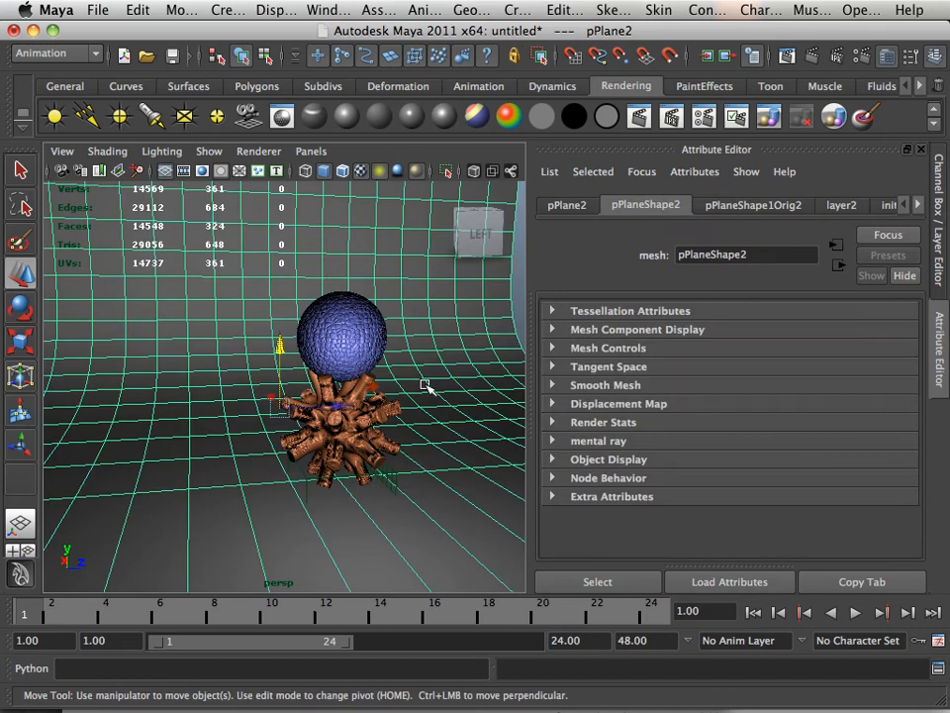
left_click_drag(385, 392, 413, 394, "alt")
left_click(414, 384)
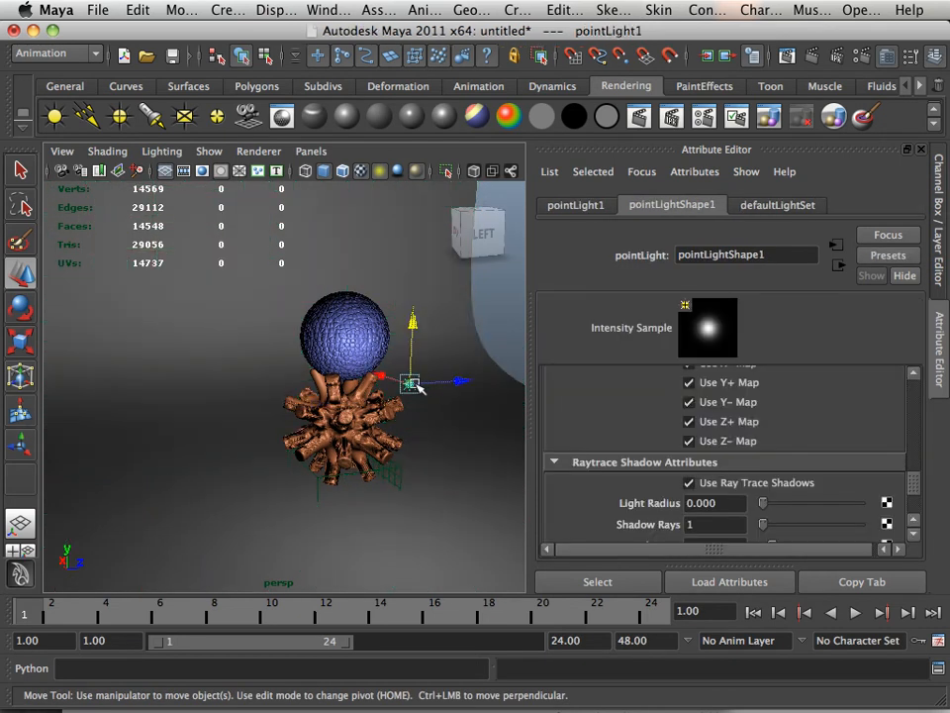
left_click_drag(471, 392, 443, 393)
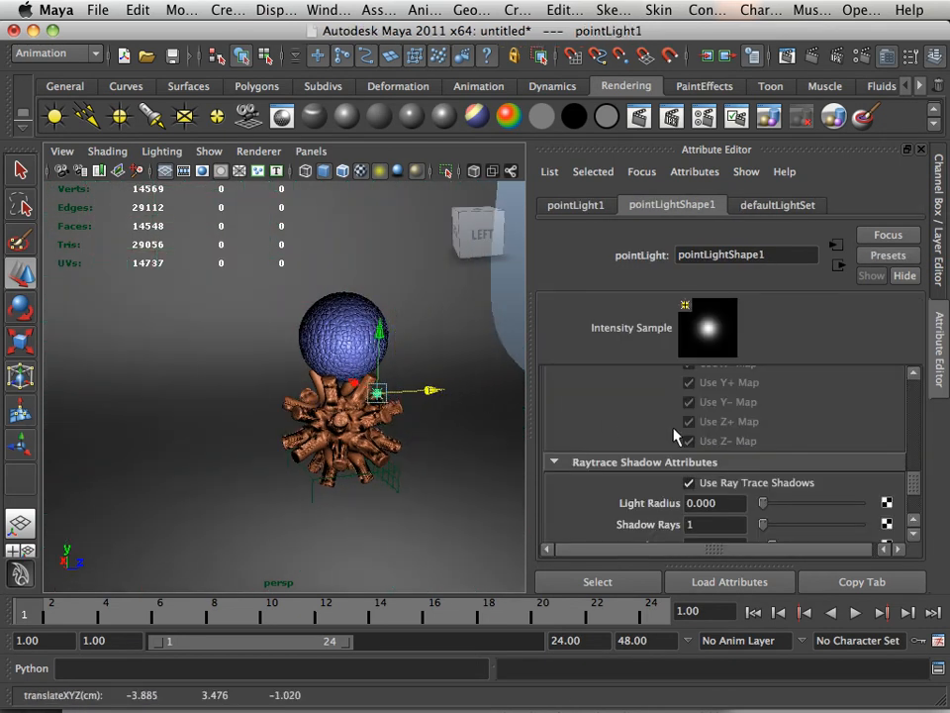
Add an optical FX light glow in the point light's light effects and test-render the view with mental ray.
scroll(701, 430, "down", 5)
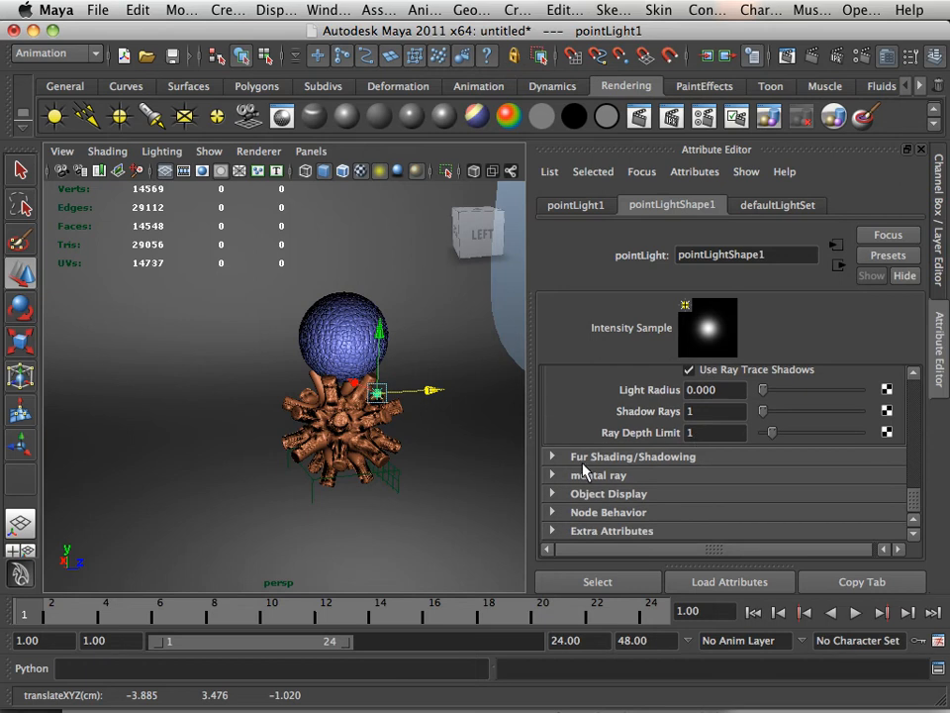
scroll(584, 474, "up", 10)
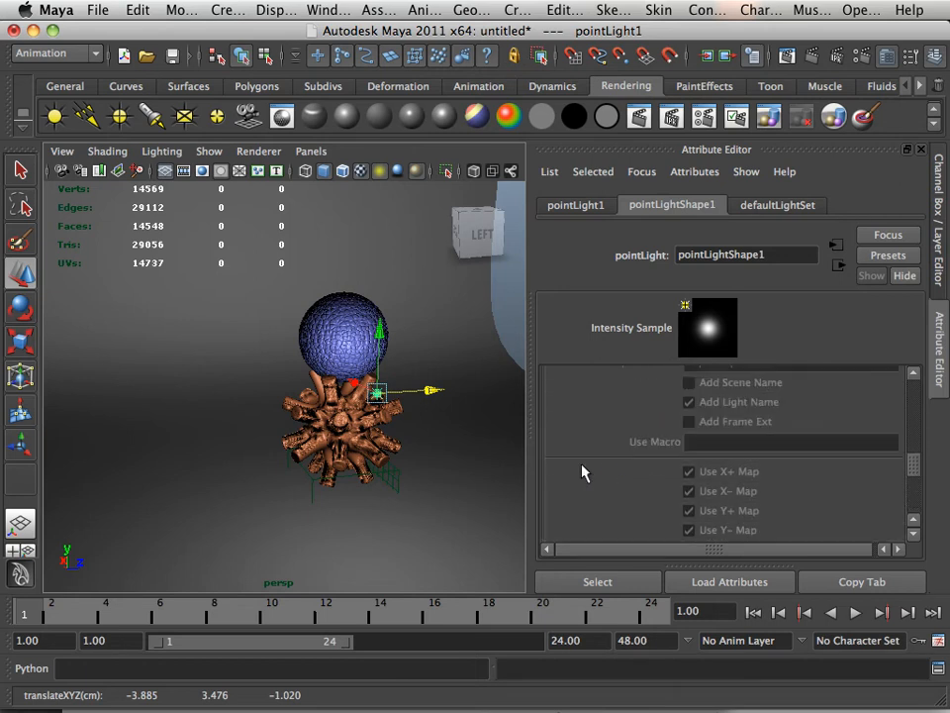
scroll(584, 473, "up", 10)
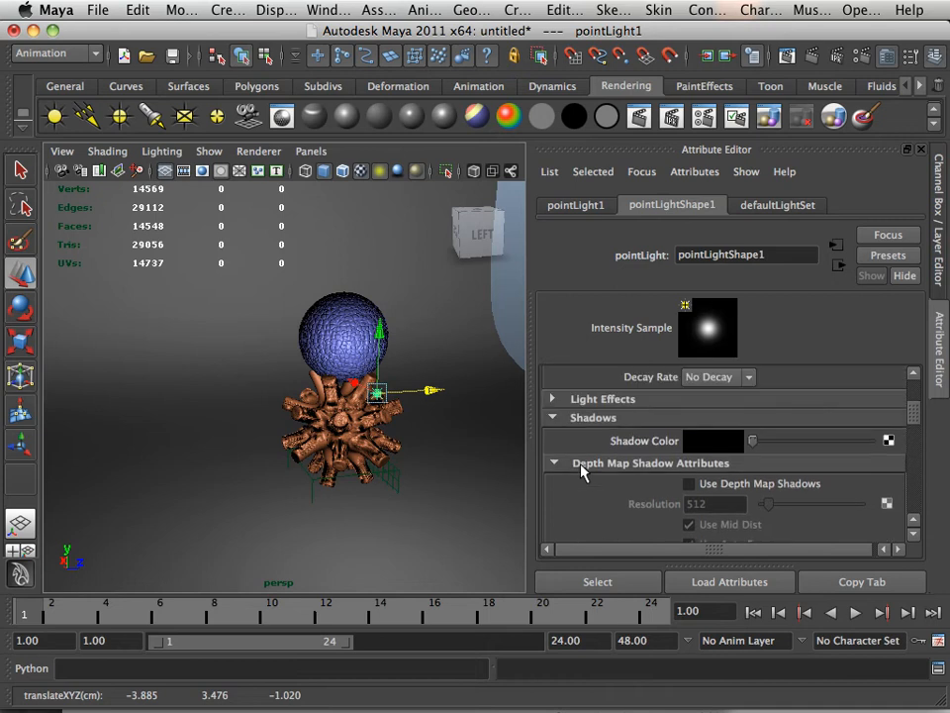
left_click(552, 454)
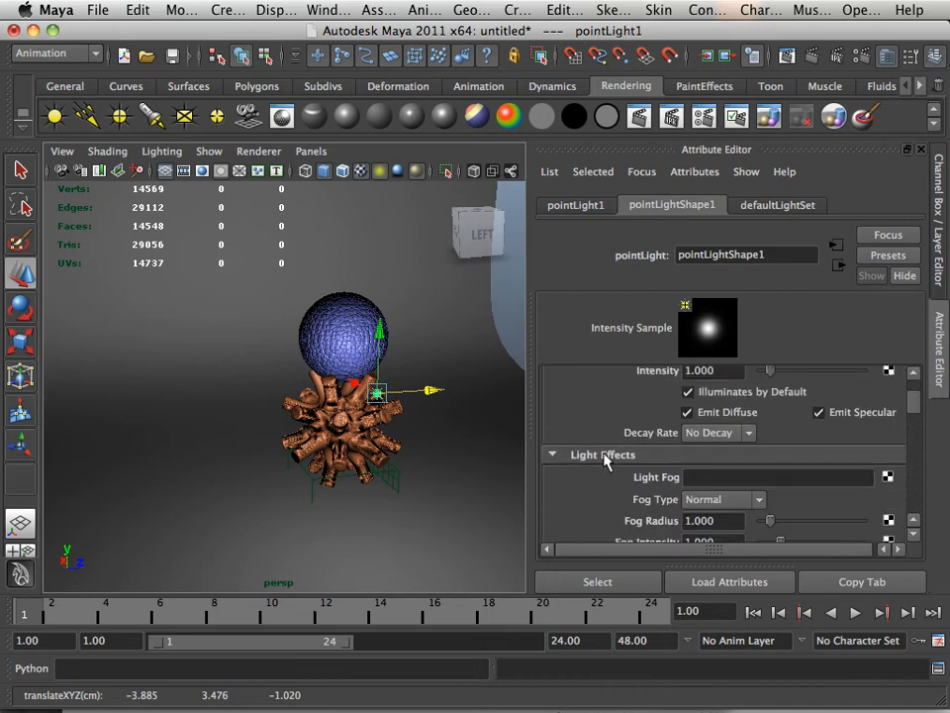
scroll(607, 462, "down", 1)
scroll(607, 461, "down", 2)
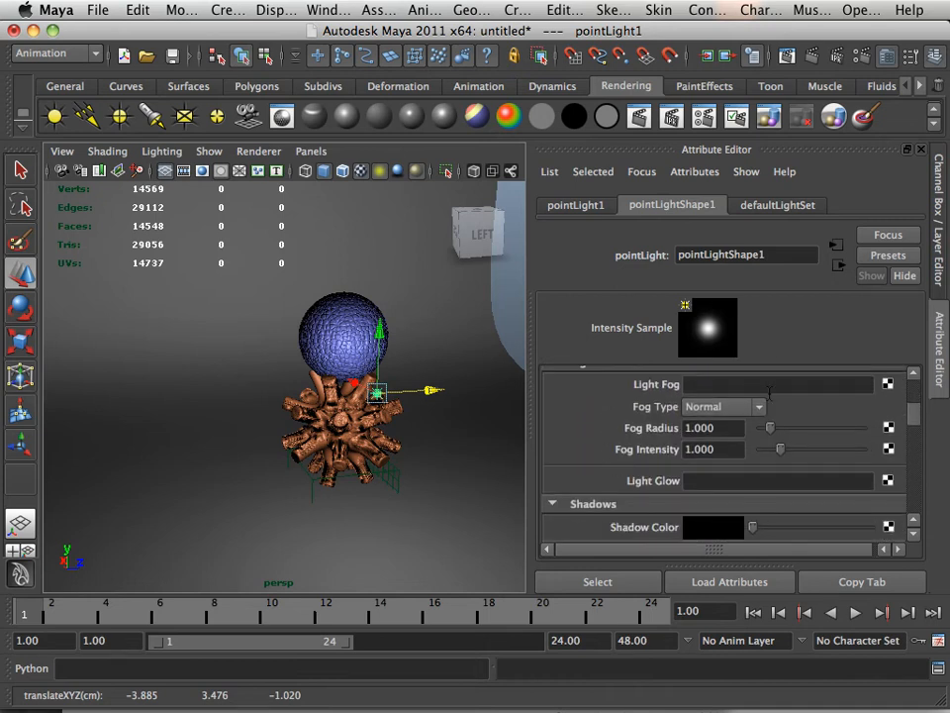
scroll(765, 405, "down", 2)
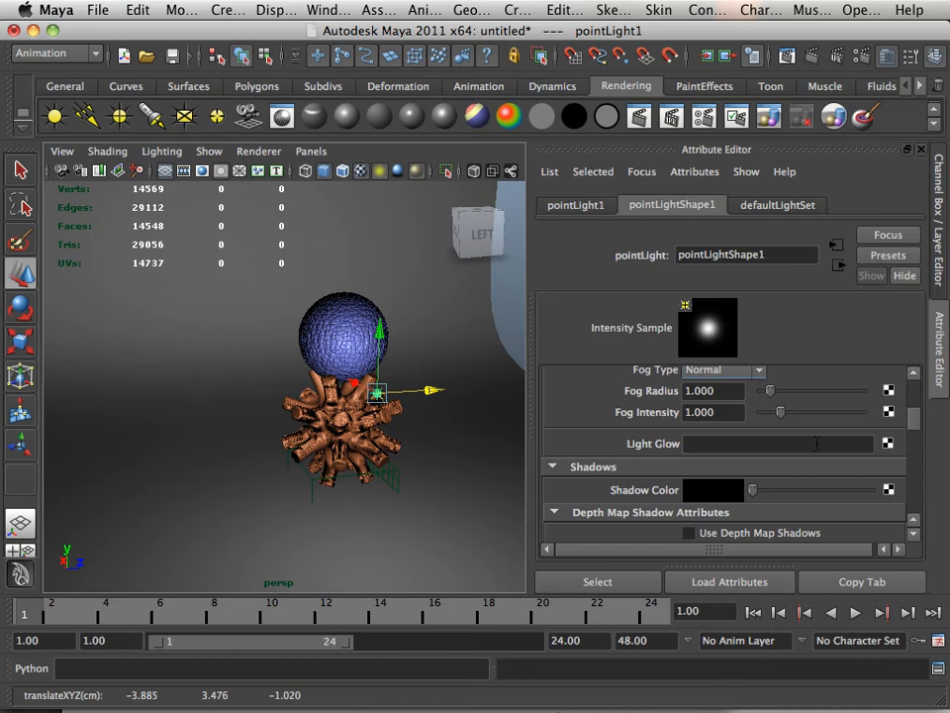
left_click(888, 447)
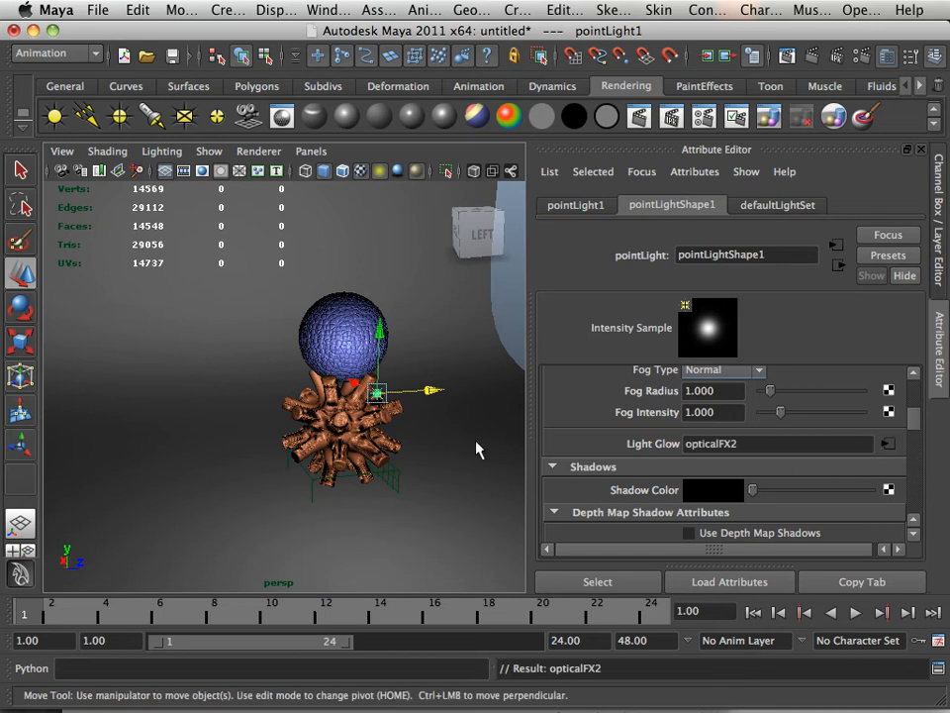
left_click_drag(425, 429, 451, 397, "alt")
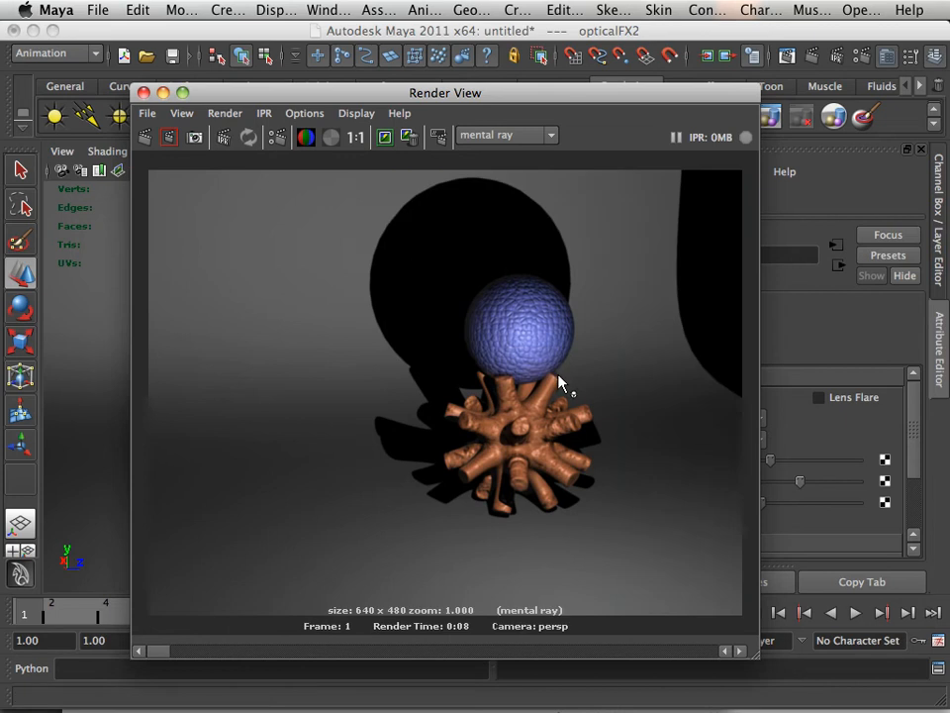
left_click(143, 92)
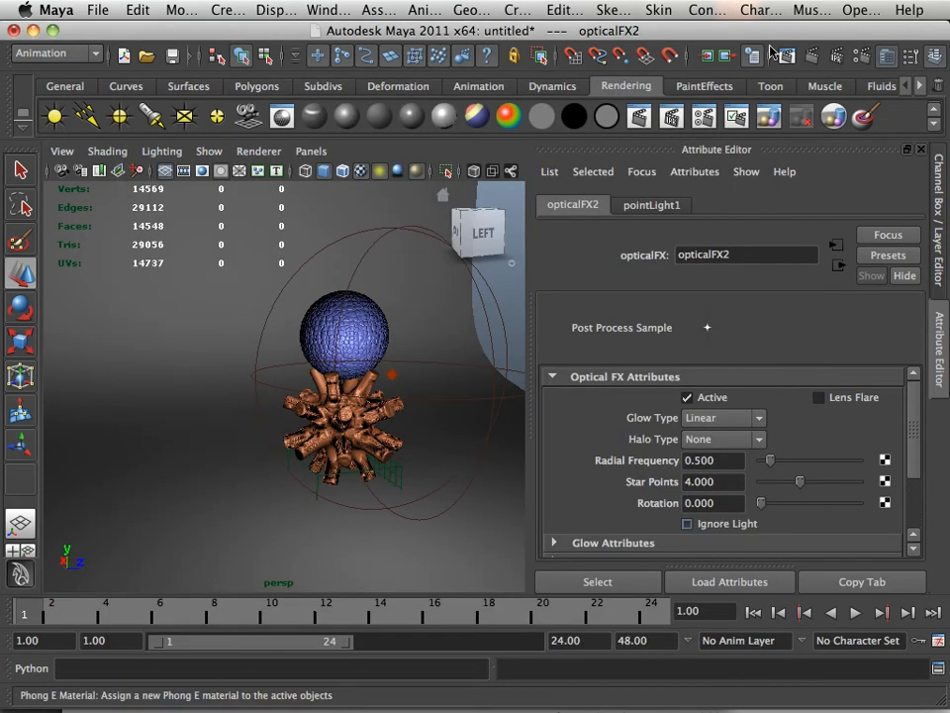
Set the renderer to Maya Software in the render settings and render the view to check the light glow.
left_click(861, 58)
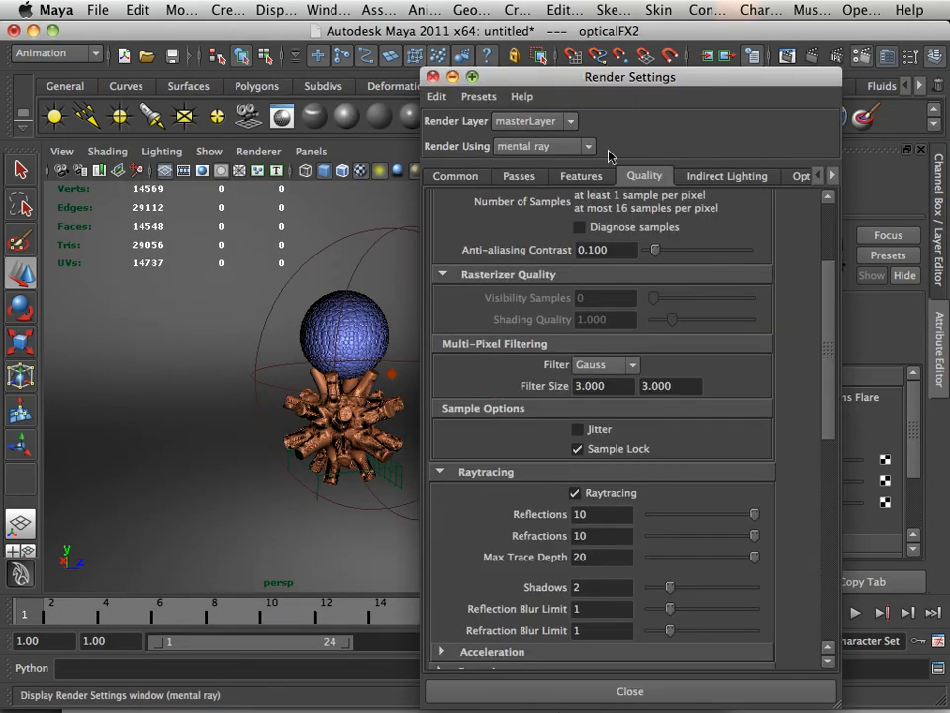
left_click(542, 150)
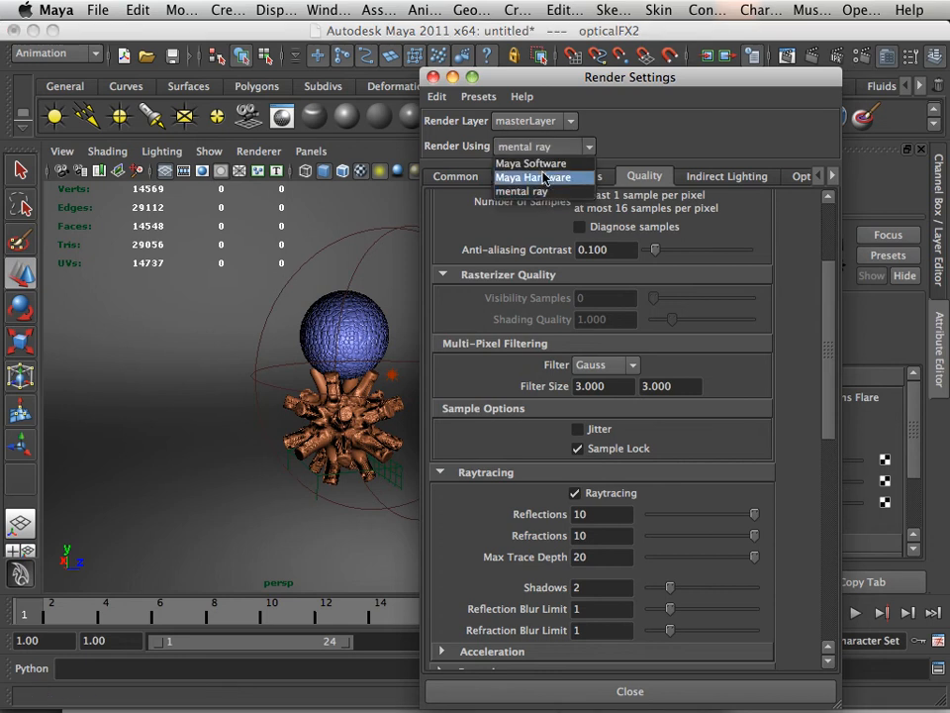
left_click(543, 172)
left_click(432, 76)
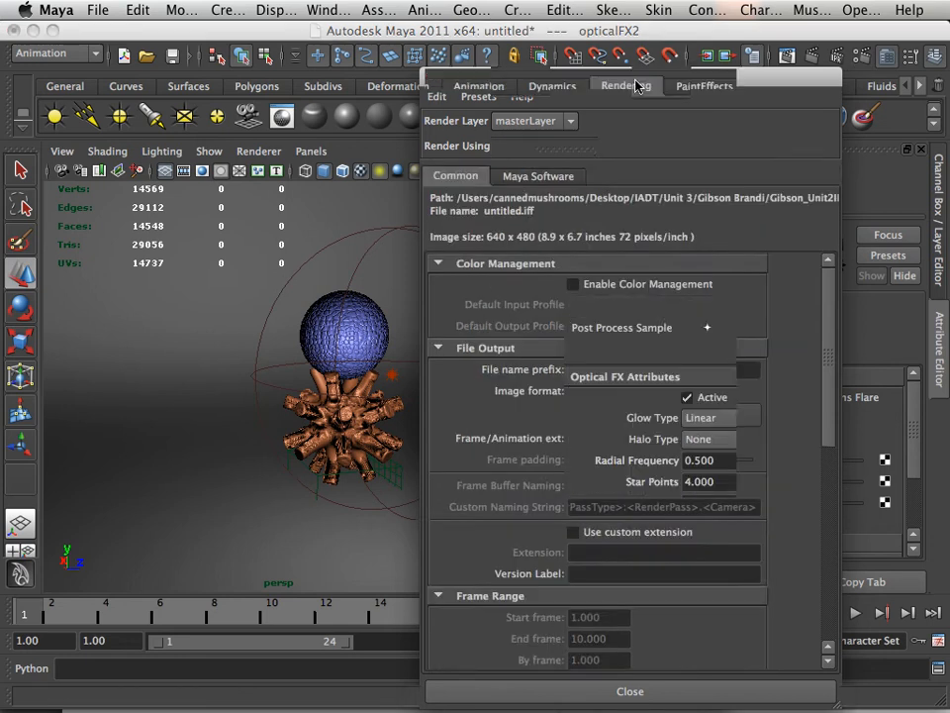
left_click(804, 69)
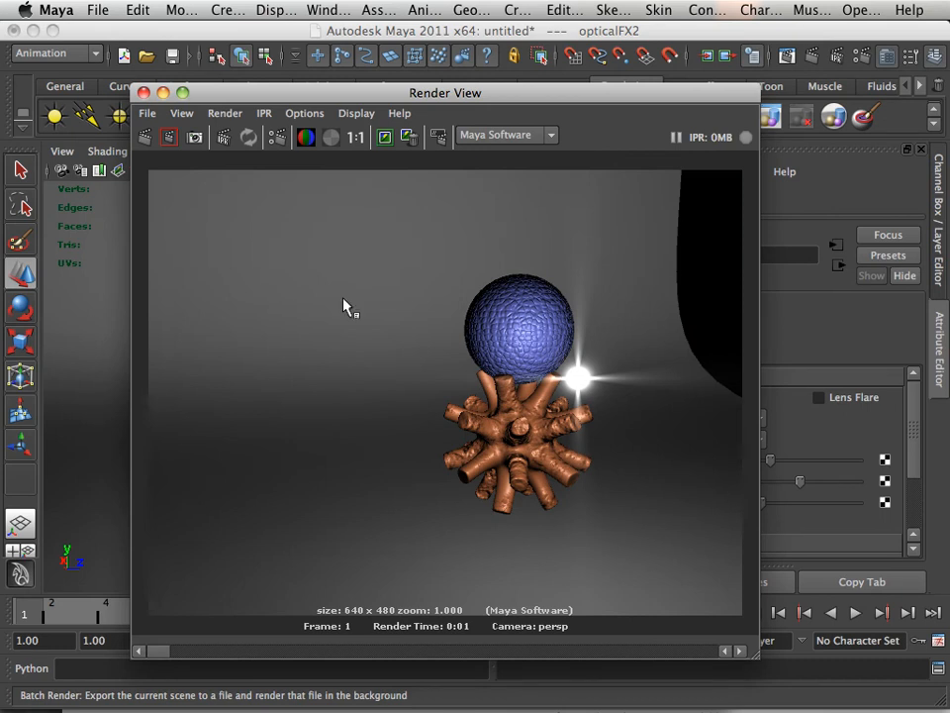
left_click(142, 92)
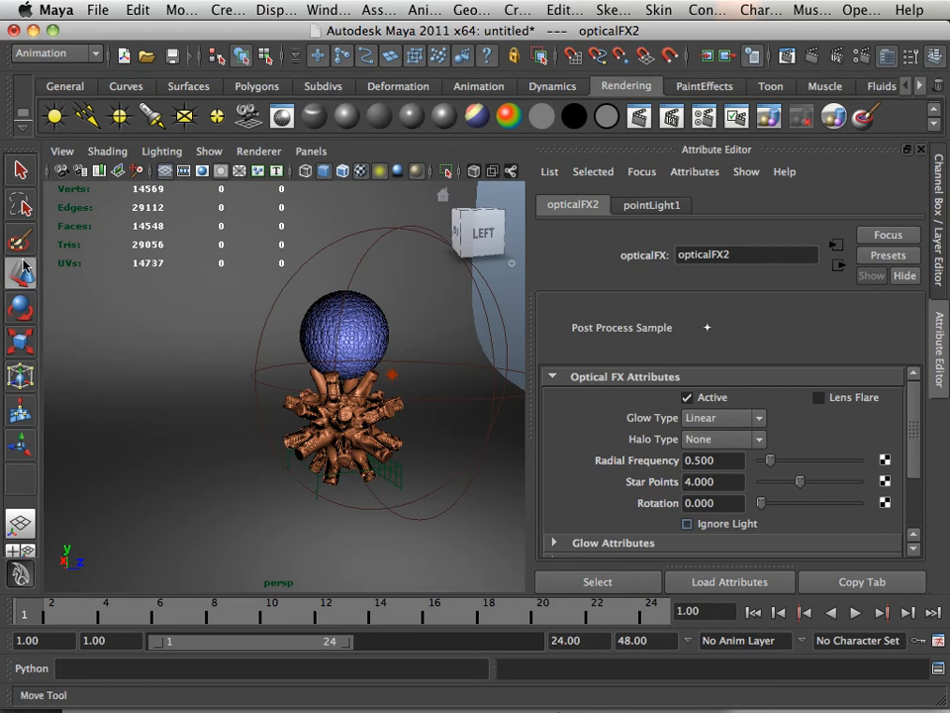
Select the point light and move it just above the blue sphere, to about -0.170, 4.876, -0.141.
left_click(393, 384)
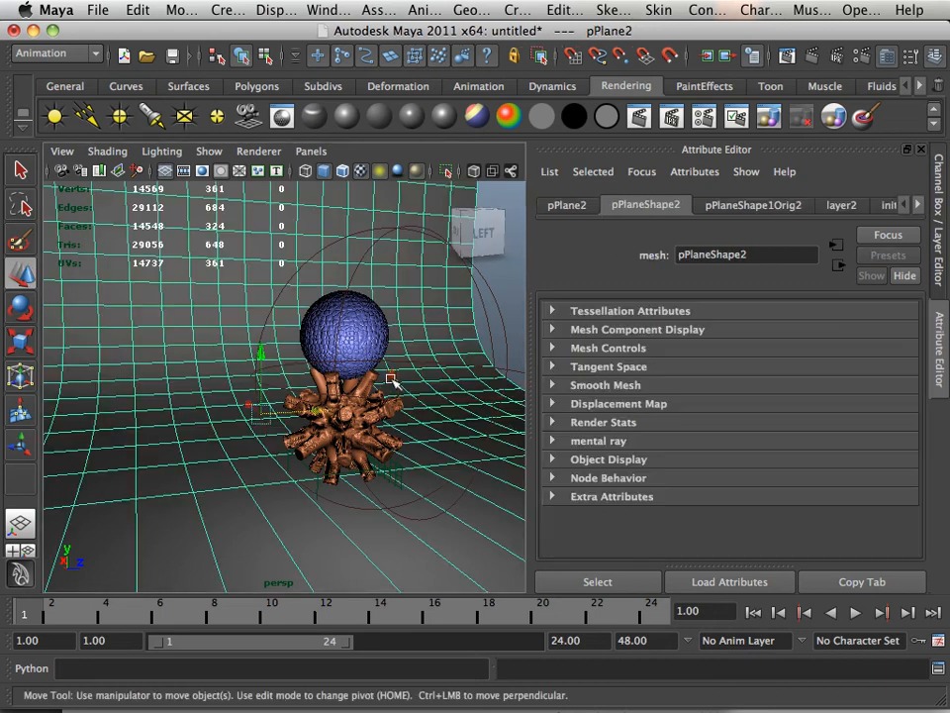
left_click(393, 377)
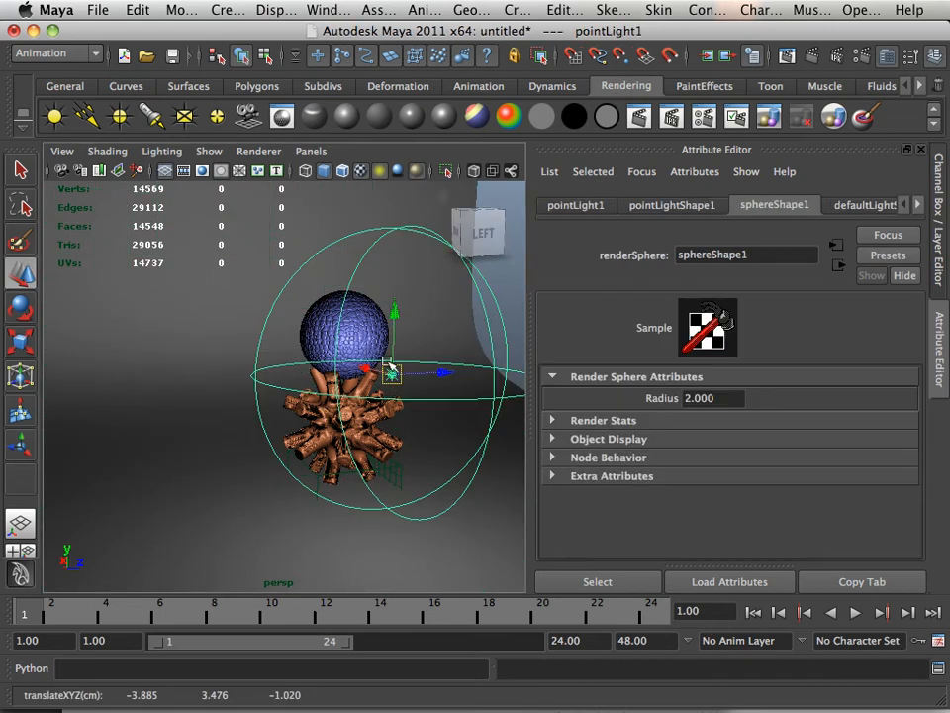
left_click_drag(372, 369, 303, 354)
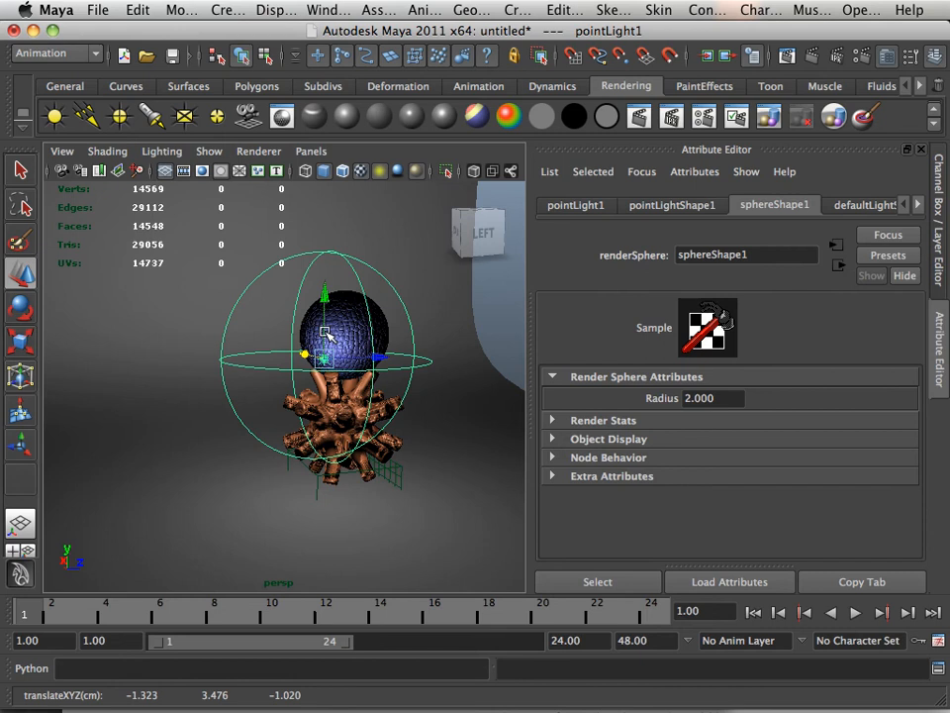
left_click_drag(329, 300, 329, 236)
left_click_drag(358, 289, 406, 332, "alt")
left_click_drag(331, 340, 311, 288, "alt")
left_click(360, 243)
left_click_drag(360, 243, 360, 238)
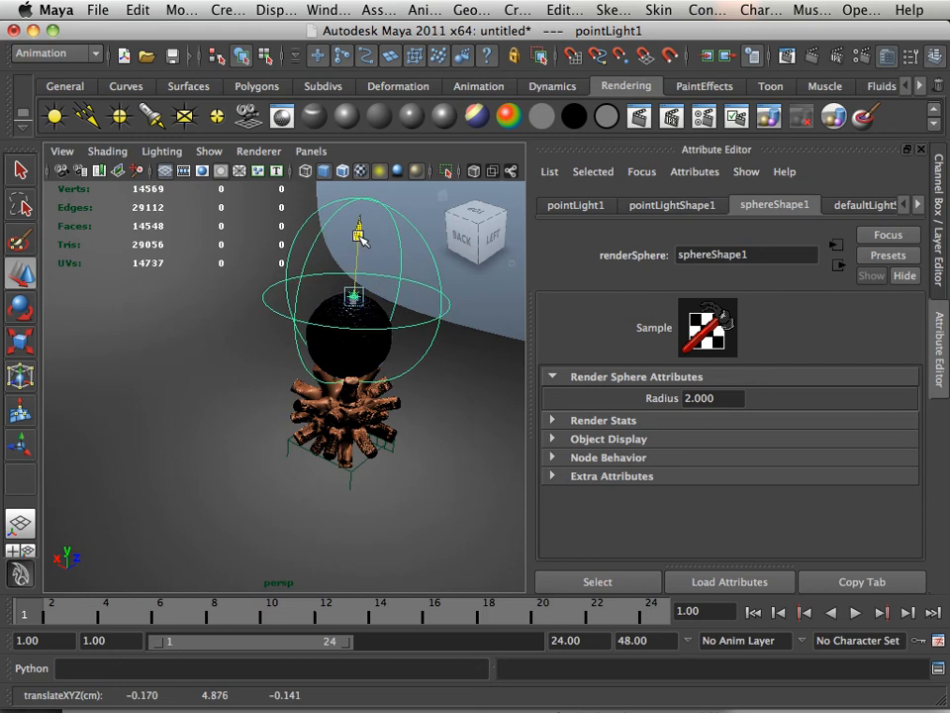
Set the radius of the point light's render sphere to 4.
left_click_drag(411, 347, 348, 344, "alt")
right_click_drag(348, 345, 390, 348, "alt")
left_click_drag(390, 348, 370, 353, "alt")
middle_click_drag(377, 354, 329, 376, "alt")
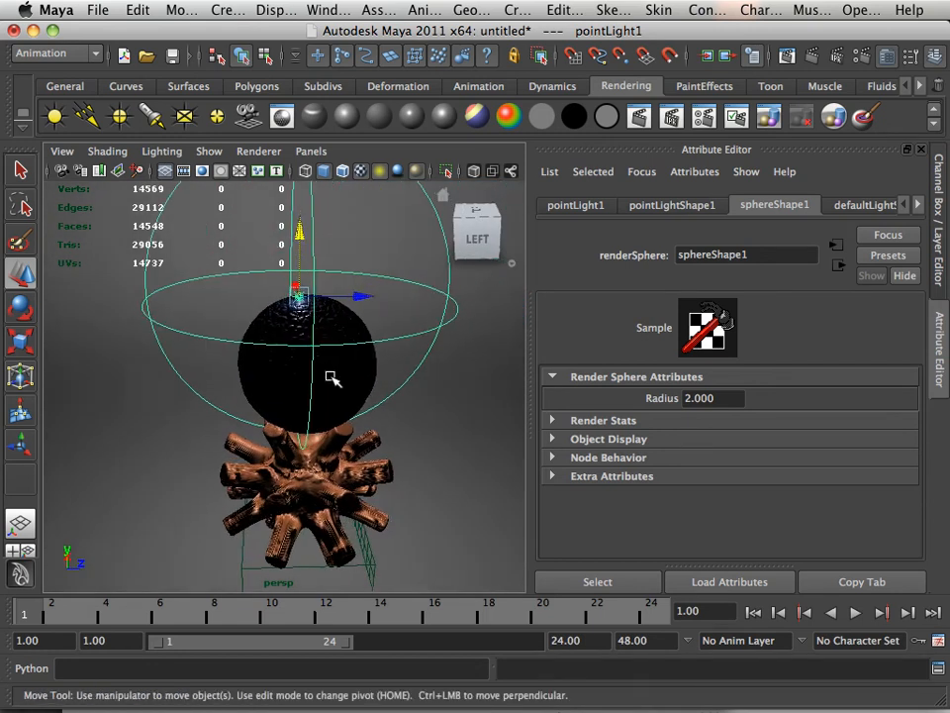
right_click_drag(328, 376, 259, 356, "alt")
left_click_drag(260, 356, 258, 339, "alt")
right_click_drag(258, 340, 302, 358, "alt")
left_click_drag(302, 359, 314, 373, "alt")
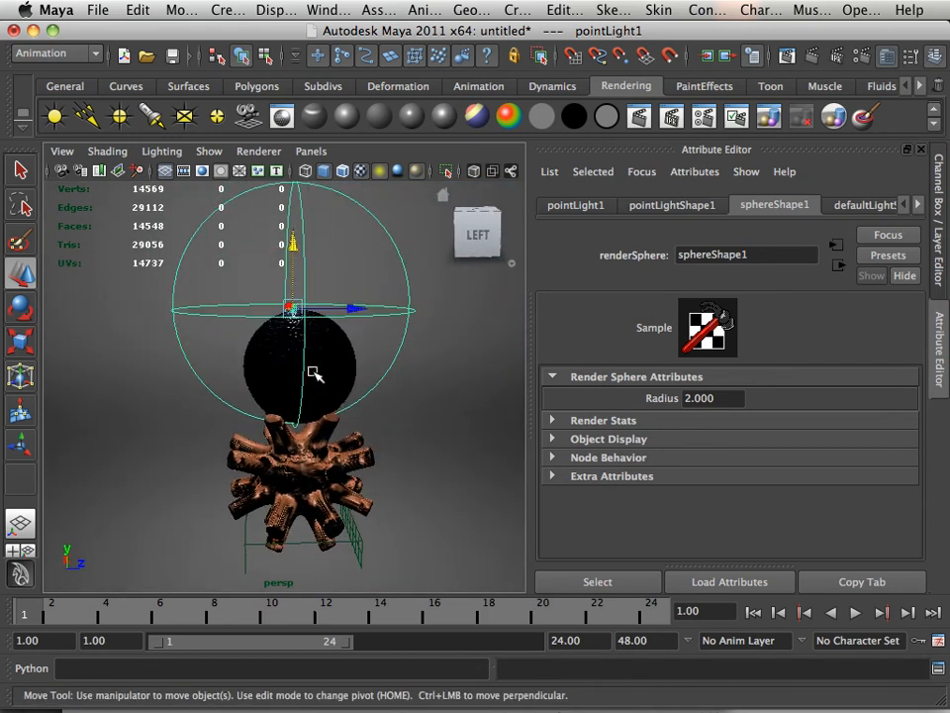
left_click_drag(734, 400, 679, 399)
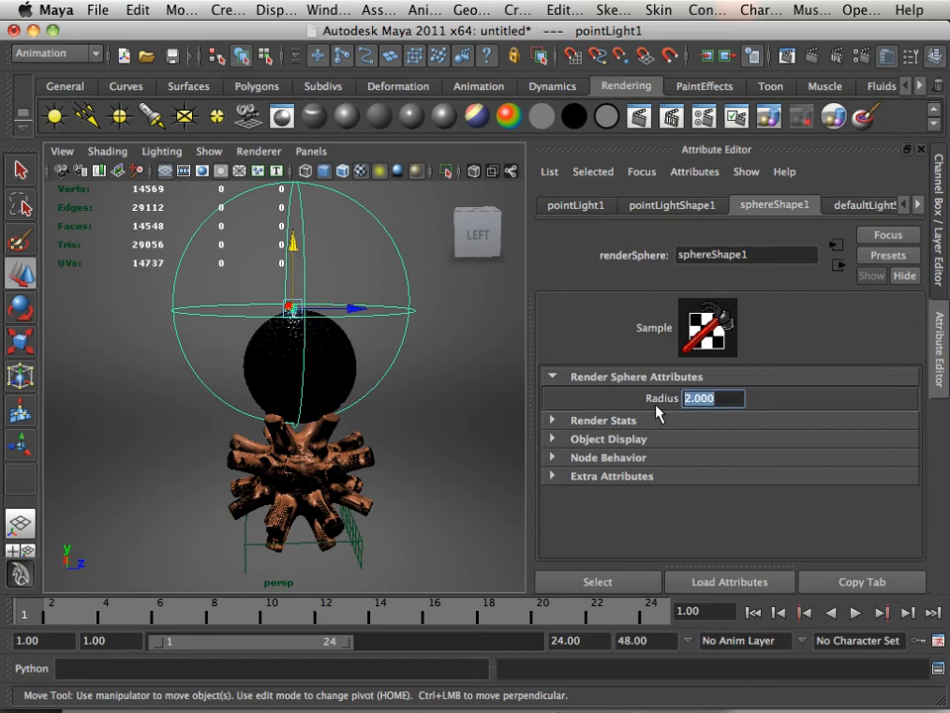
type("4")
key("Return")
Render the view to check the light glow with the larger render sphere, and dismiss the result.
left_click_drag(416, 418, 401, 423, "alt")
right_click_drag(402, 422, 381, 411, "alt")
left_click_drag(380, 411, 370, 411, "alt")
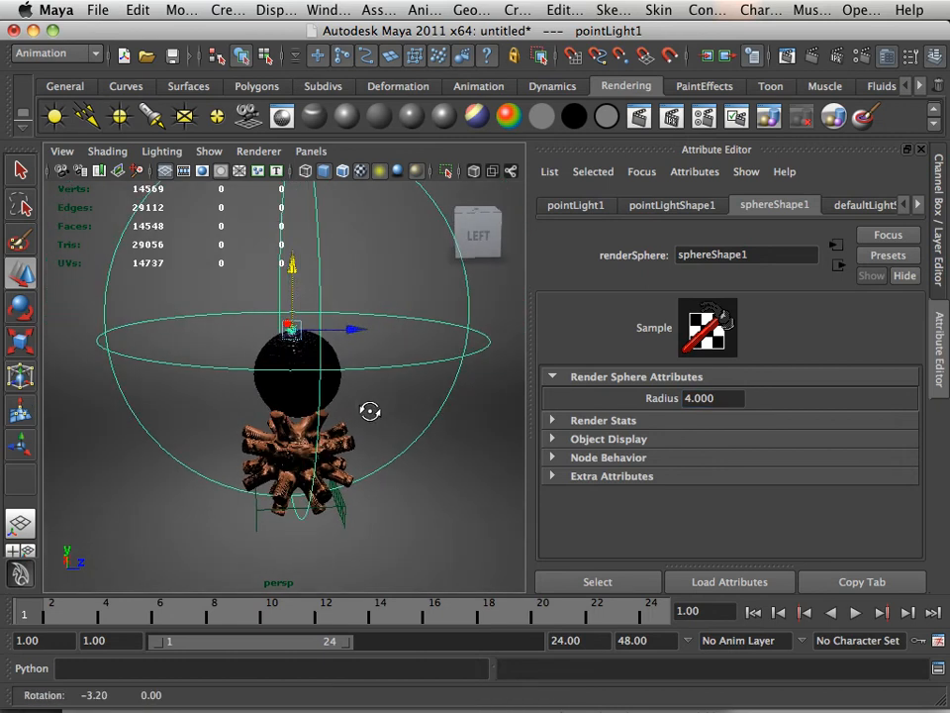
left_click(639, 116)
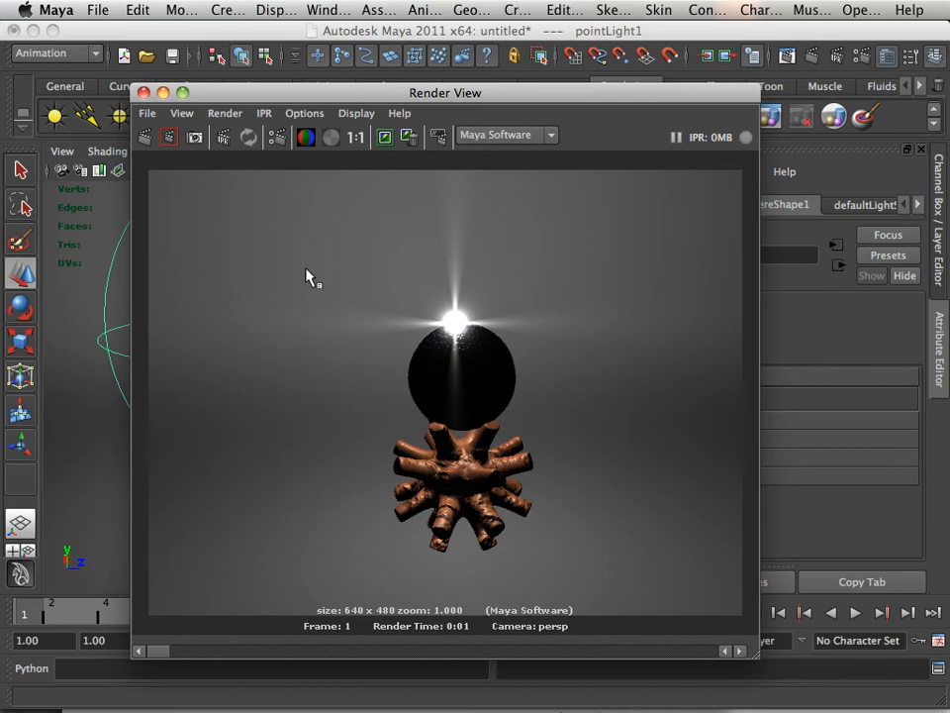
left_click(145, 92)
Create a second point light and move it up from the origin to beside the blue sphere.
left_click_drag(103, 208, 148, 227, "alt")
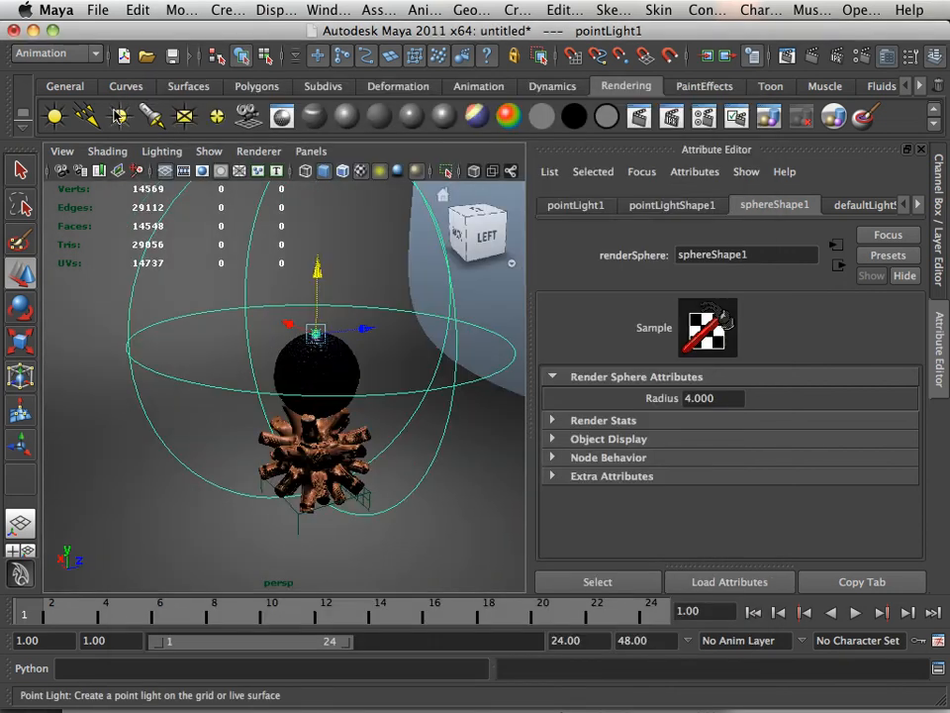
left_click(120, 117)
left_click_drag(293, 494, 428, 298)
left_click_drag(362, 357, 356, 408)
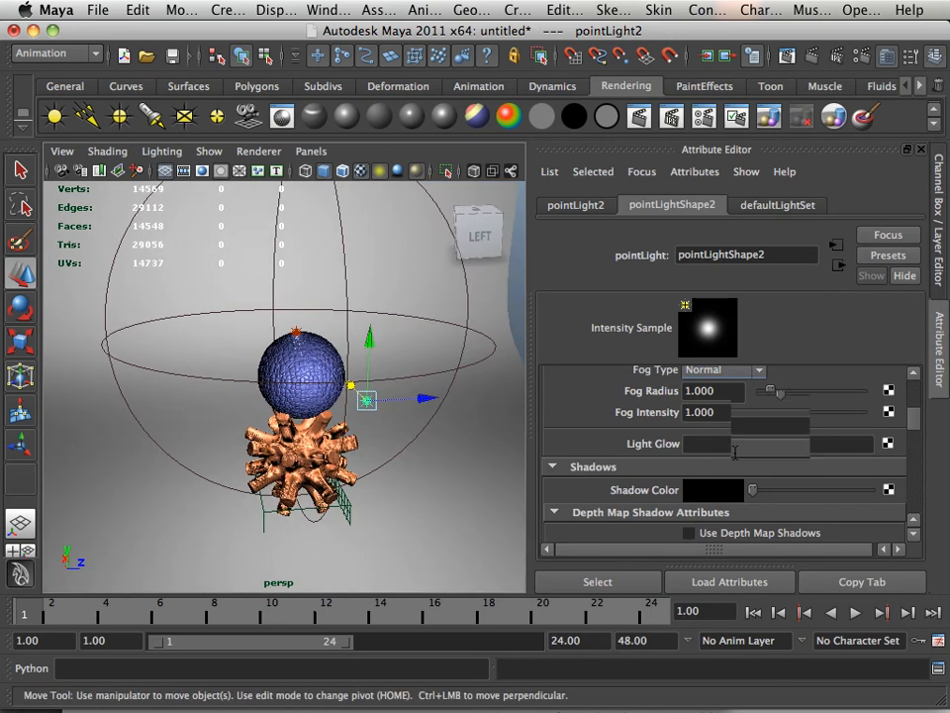
Enable ray trace shadows for the second point light.
scroll(703, 443, "down", 3)
scroll(702, 463, "down", 10)
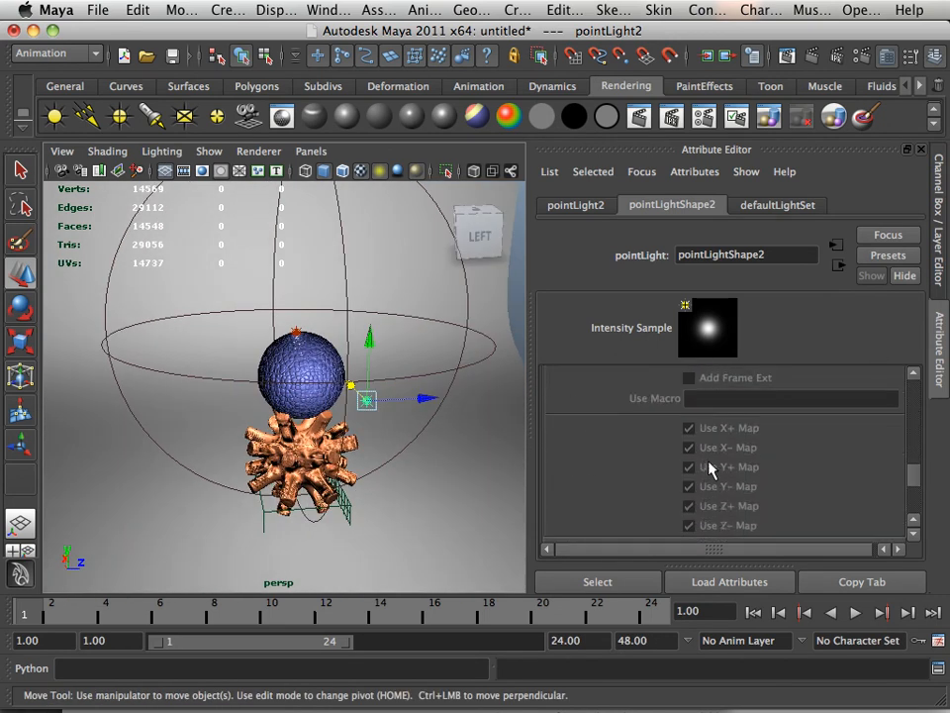
scroll(713, 463, "down", 1)
scroll(713, 462, "up", 1)
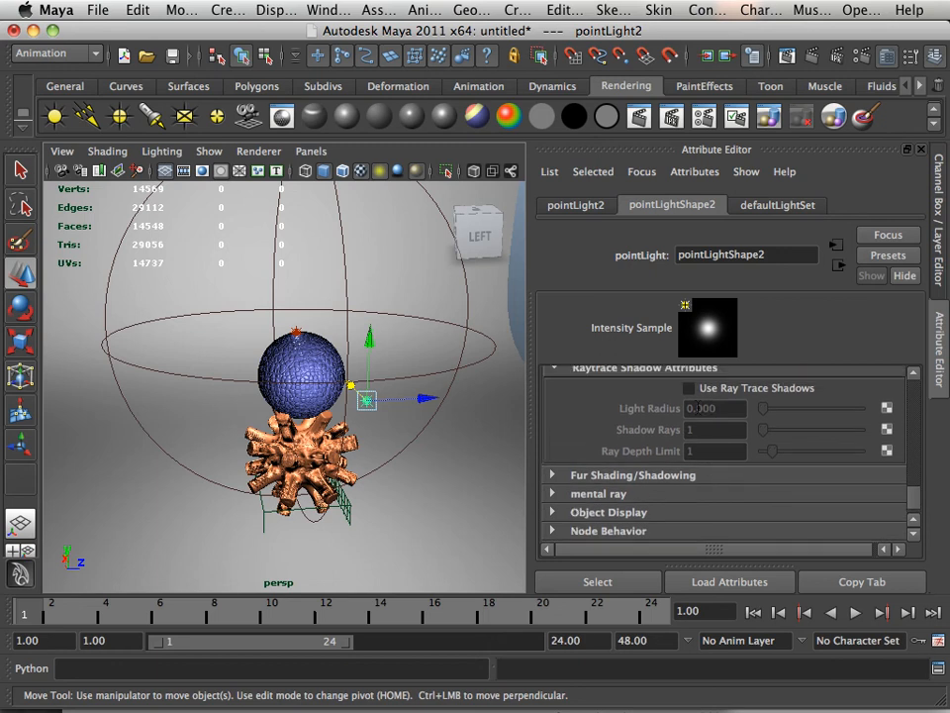
left_click(690, 388)
Select the first point light on top of the blue sphere and disable its ray trace shadows.
right_click_drag(333, 396, 456, 420, "alt")
left_click_drag(456, 419, 346, 375, "alt")
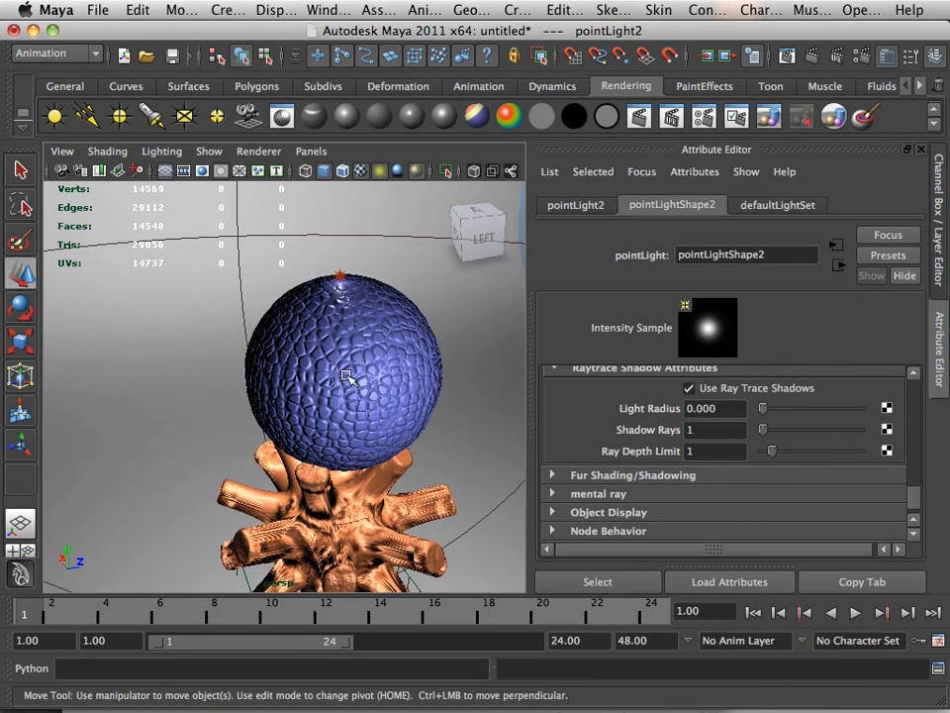
left_click(341, 274)
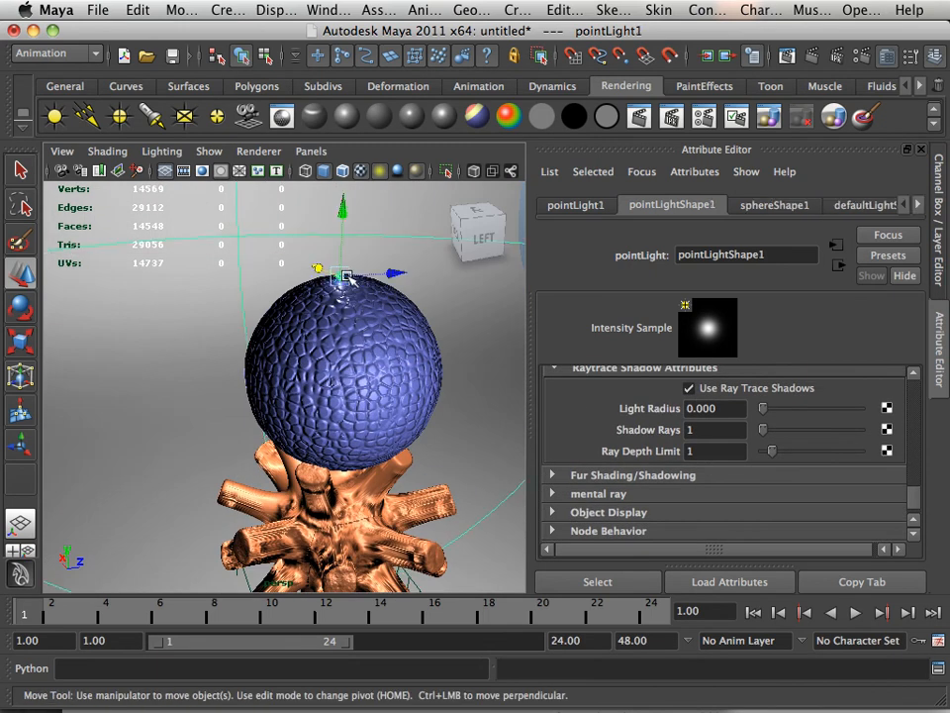
left_click(690, 389)
Render the view to check the glowing light without its ray trace shadows, and dismiss the result.
right_click_drag(399, 395, 234, 356, "alt")
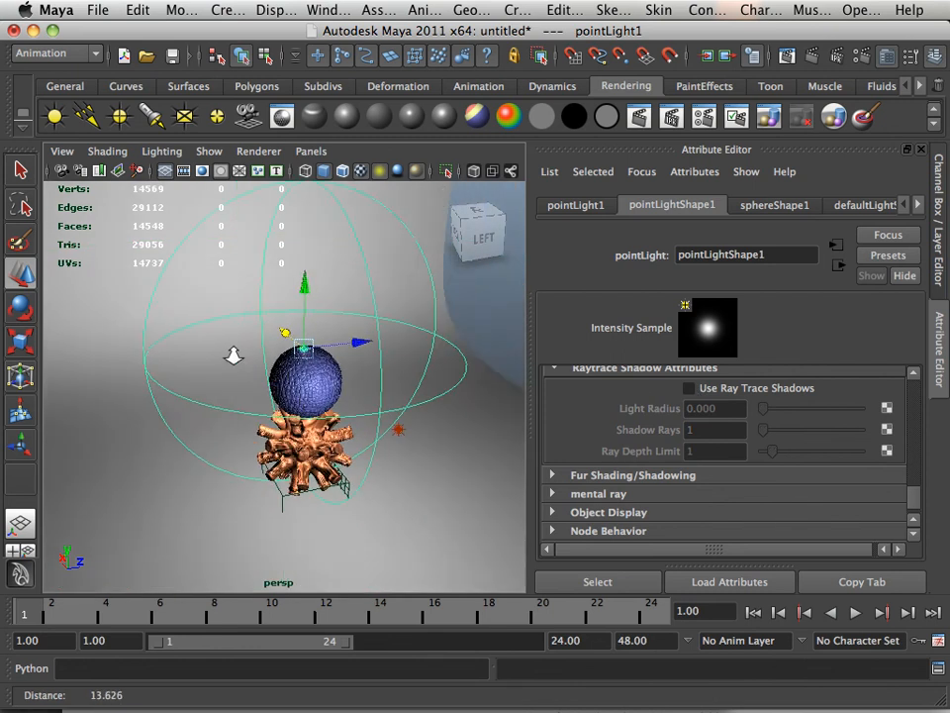
left_click_drag(233, 356, 325, 366, "alt")
right_click_drag(325, 365, 406, 377, "alt")
mouse_move(406, 376)
left_mouse_down("alt")
mouse_move(400, 390)
mouse_move(373, 386)
mouse_move(390, 387)
left_mouse_up("alt")
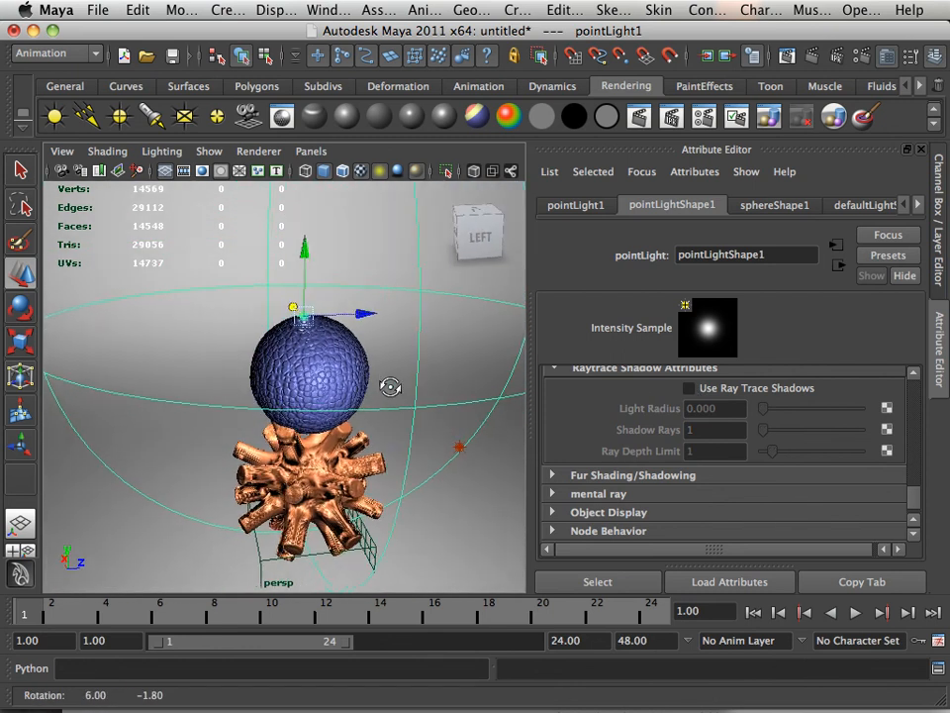
left_click(639, 117)
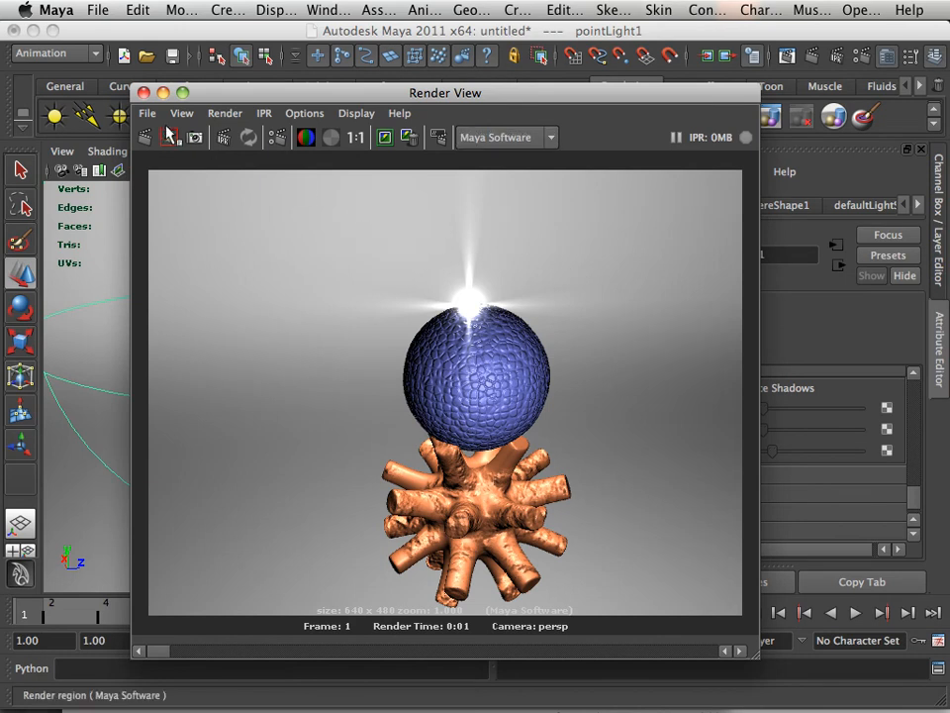
left_click(143, 92)
Delete the glowing point light above the blue sphere.
left_click_drag(336, 272, 316, 299, "alt")
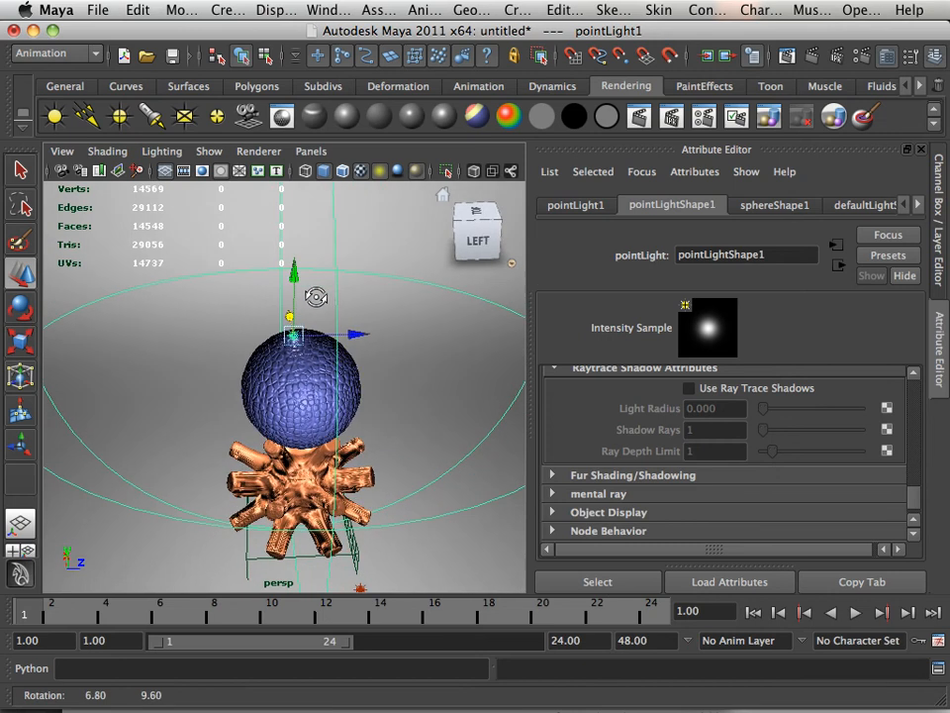
scroll(710, 408, "down", 1)
scroll(628, 448, "up", 4)
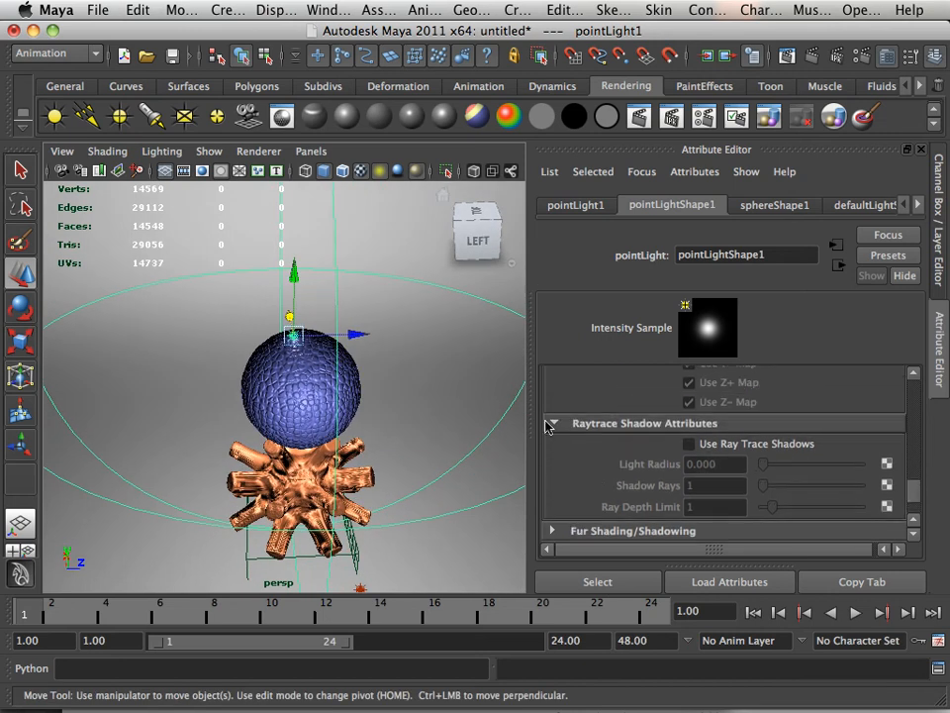
left_click(457, 387)
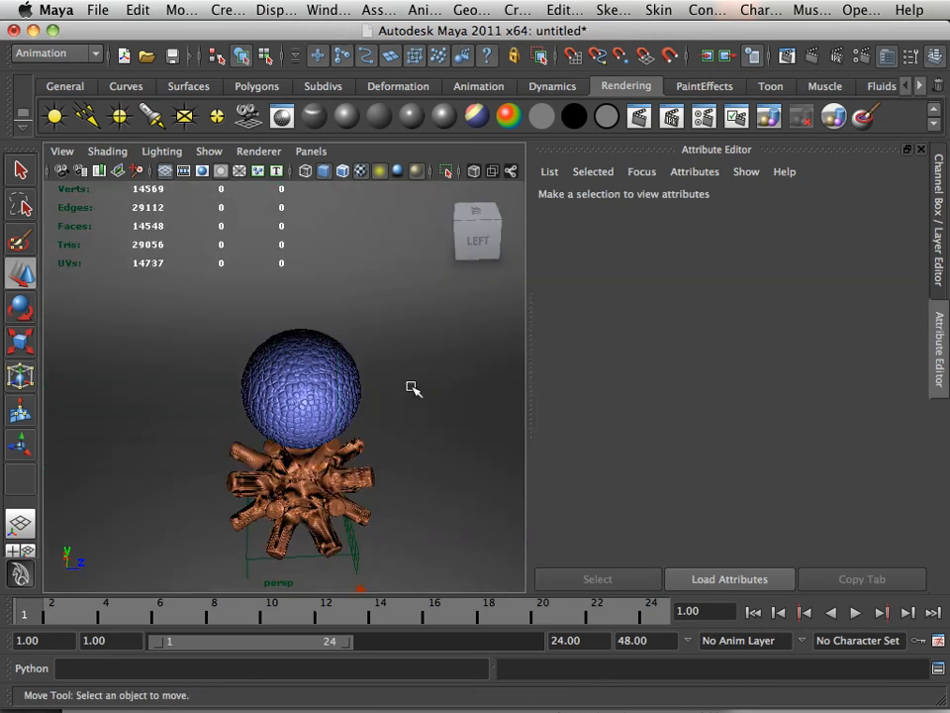
Create another point light and place it beside the upper part of the blue sphere, at about 1.981, 4.536, 1.487.
left_click(119, 116)
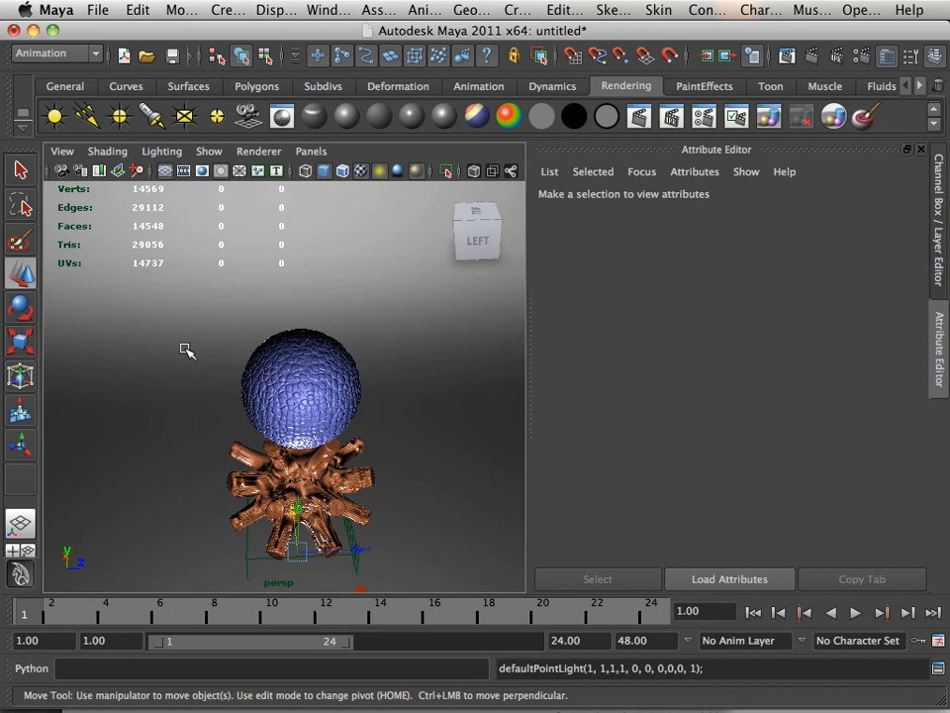
left_click_drag(183, 350, 237, 367, "alt")
left_click_drag(337, 490, 195, 333)
mouse_move(348, 360)
left_mouse_down("alt")
mouse_move(338, 360)
mouse_move(454, 355)
mouse_move(423, 353)
left_mouse_up("alt")
left_click_drag(375, 306, 382, 264)
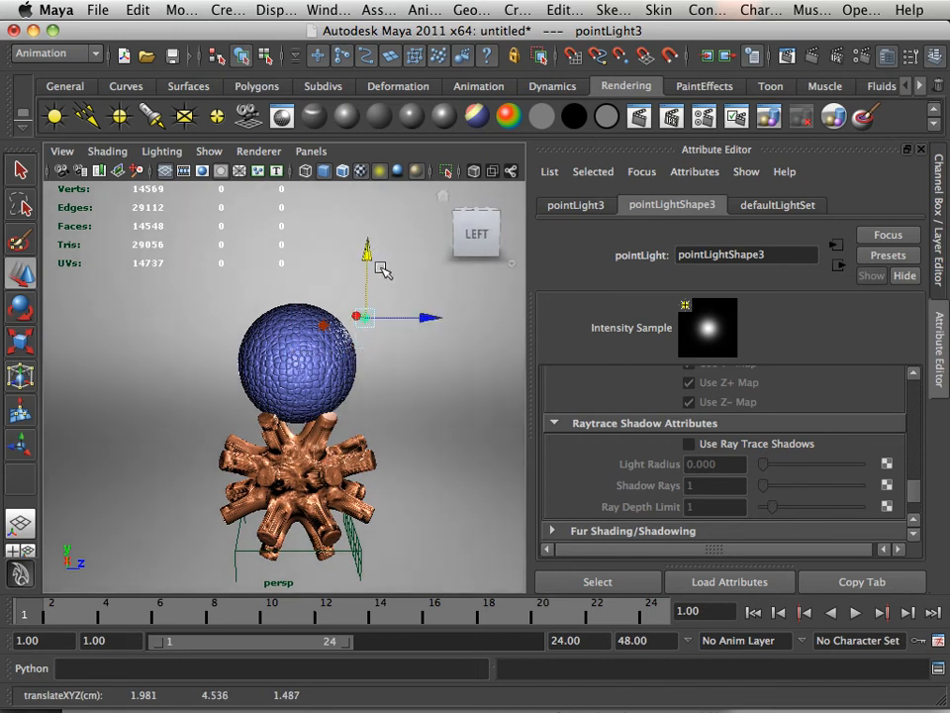
Shift the new point light along the Z axis until it sits close to the blue sphere's surface.
mouse_move(427, 321)
left_mouse_down()
mouse_move(321, 346)
mouse_move(409, 317)
mouse_move(436, 339)
left_mouse_up()
scroll(409, 316, "up", 5)
right_click_drag(435, 340, 295, 318, "alt")
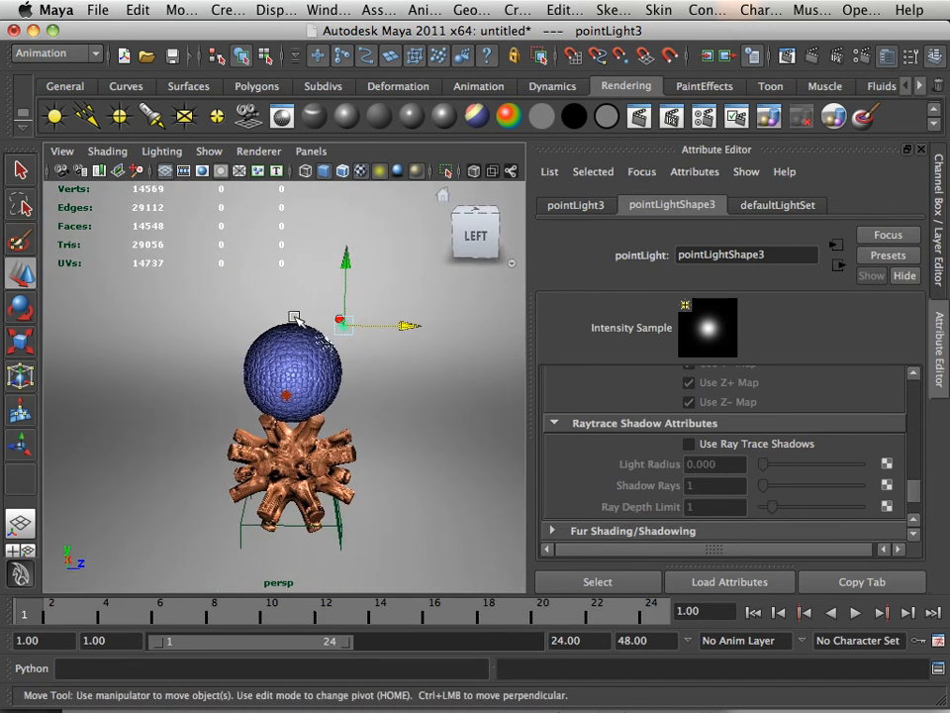
left_click_drag(295, 318, 296, 314, "alt")
scroll(356, 340, "up", 3)
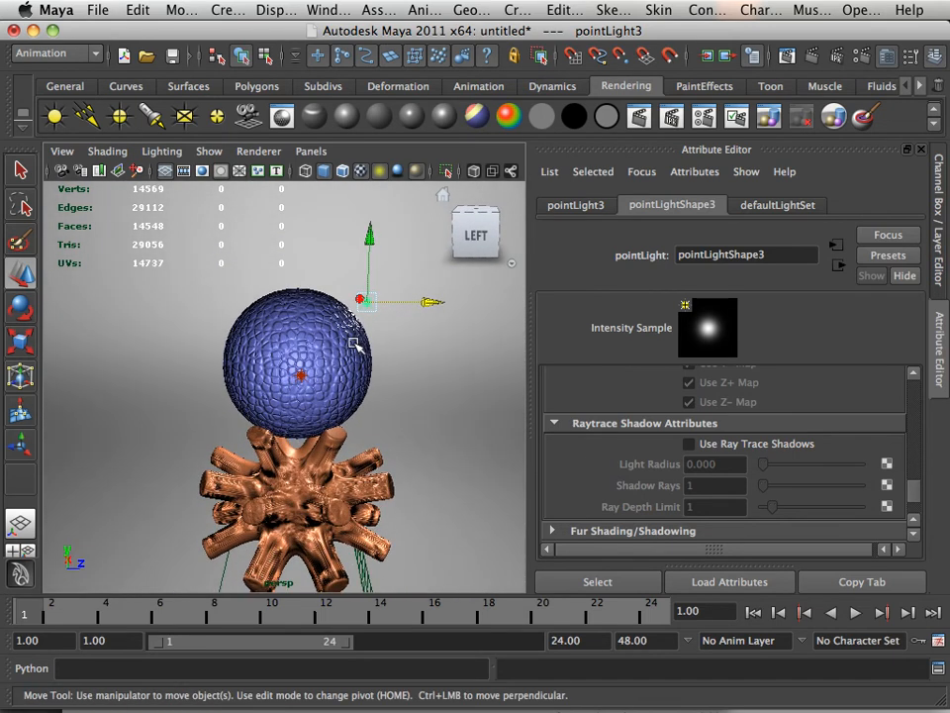
left_click_drag(362, 351, 353, 354, "alt")
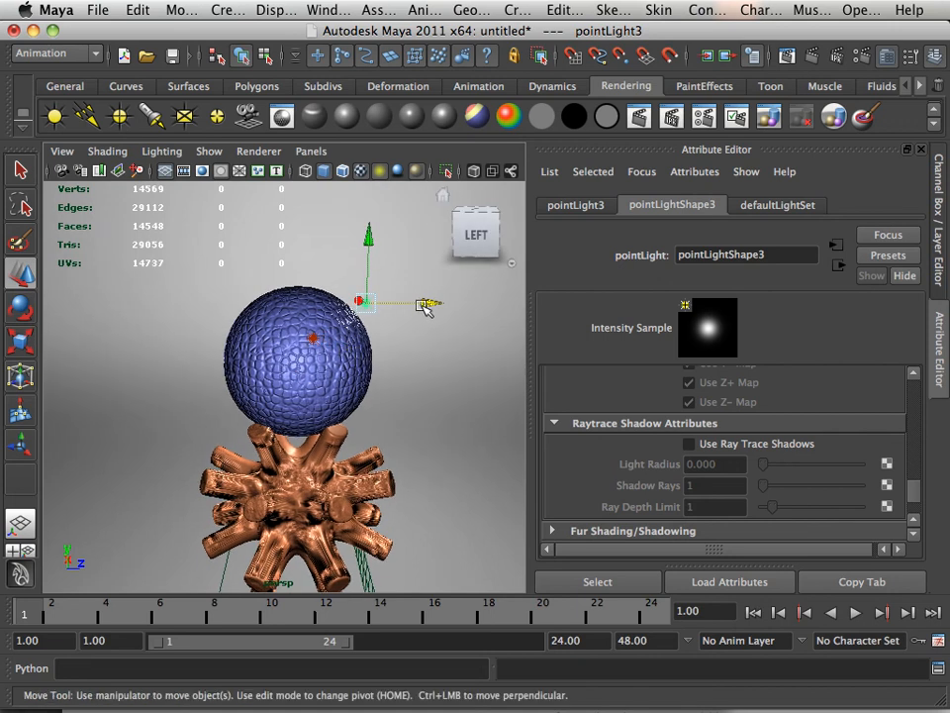
left_click_drag(428, 301, 418, 298)
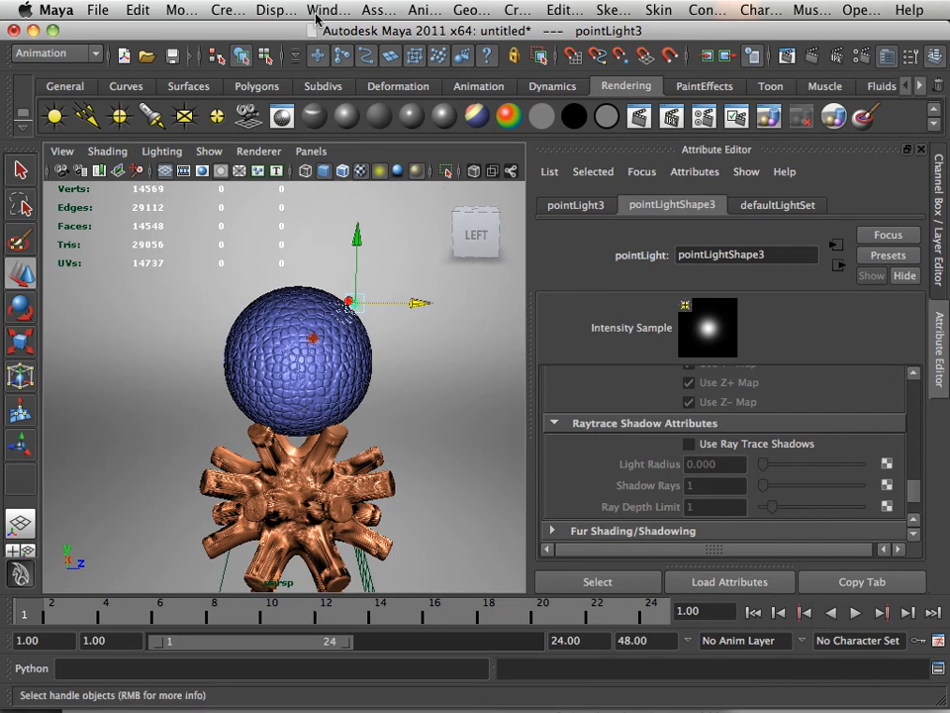
Render the view to check the new point light's effect on the sphere, and delete that light.
left_click(639, 117)
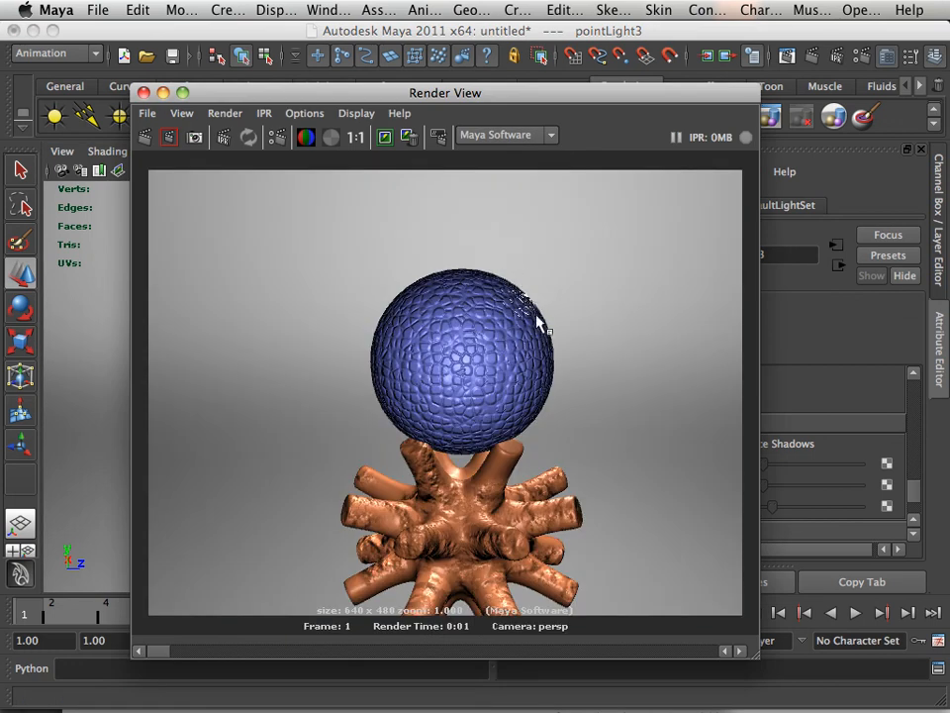
left_click(142, 93)
left_click_drag(325, 293, 289, 293, "alt")
key("Delete")
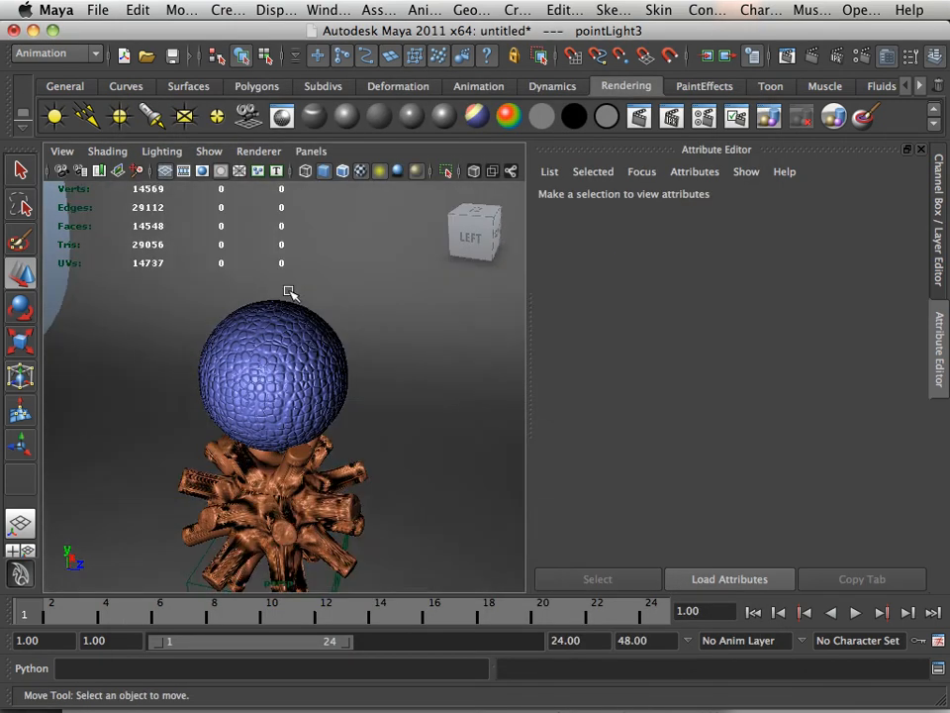
Select the remaining point light and add a light fog to its light effects.
right_click_drag(290, 293, 51, 278, "alt")
left_click_drag(51, 278, 267, 331, "alt")
left_click(323, 360)
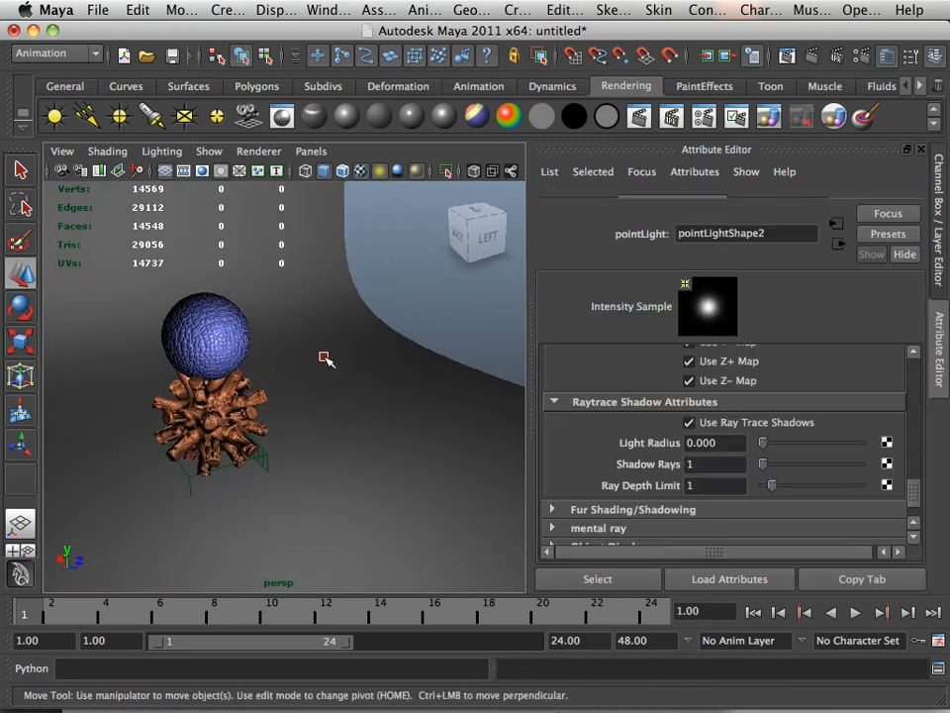
scroll(683, 456, "down", 3)
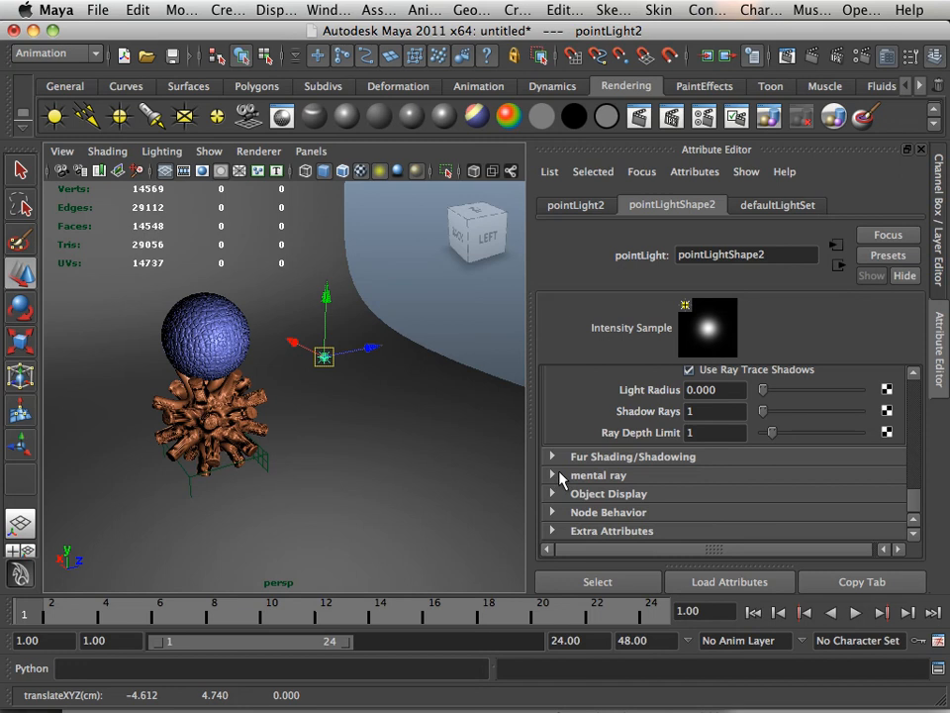
scroll(564, 466, "up", 15)
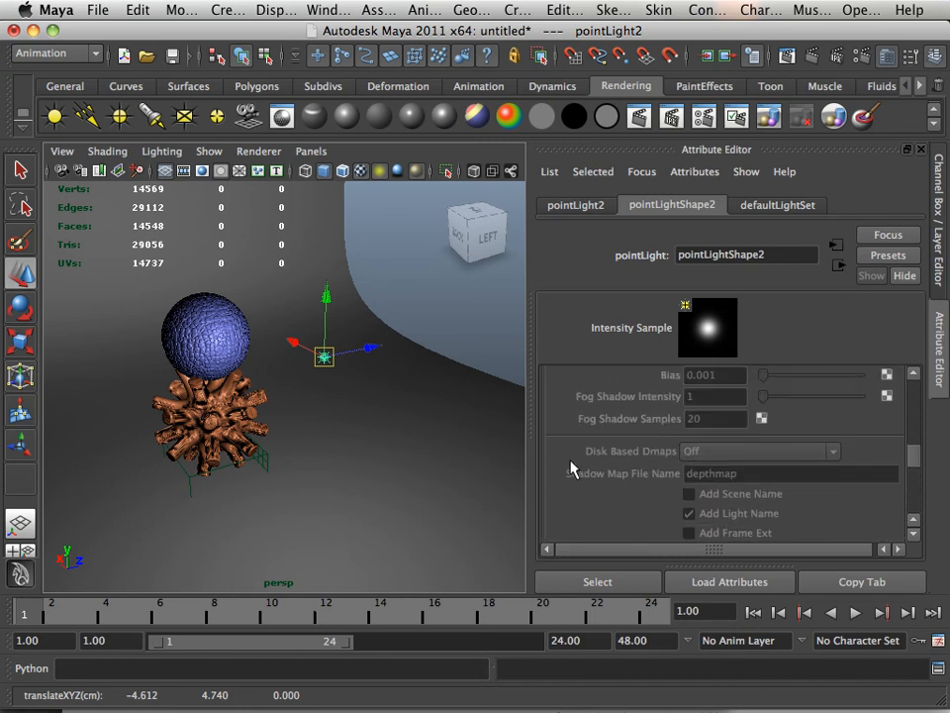
scroll(570, 469, "up", 15)
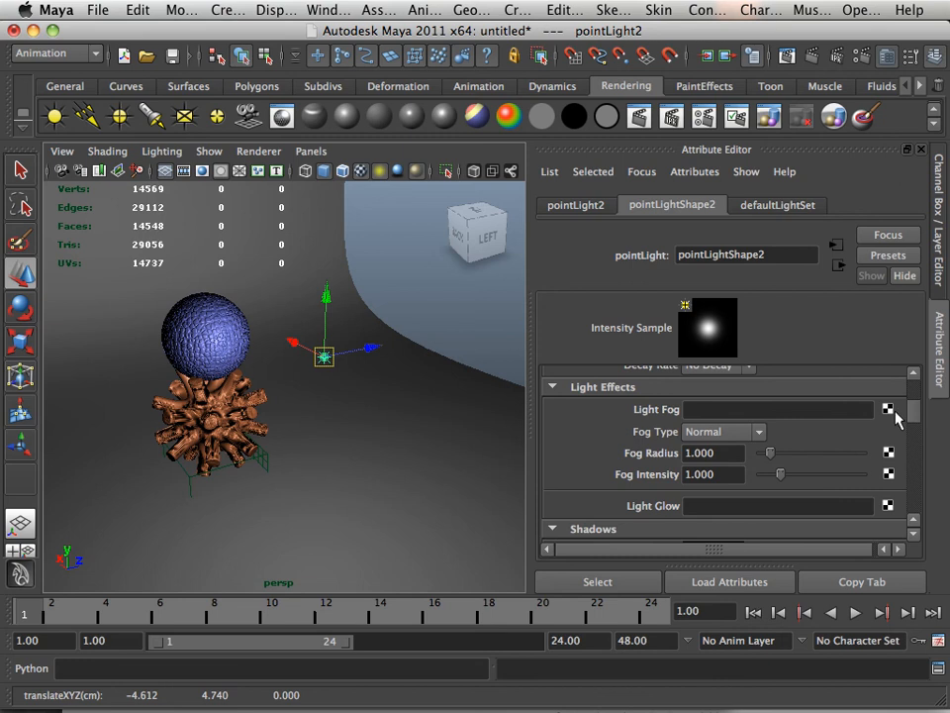
left_click(888, 409)
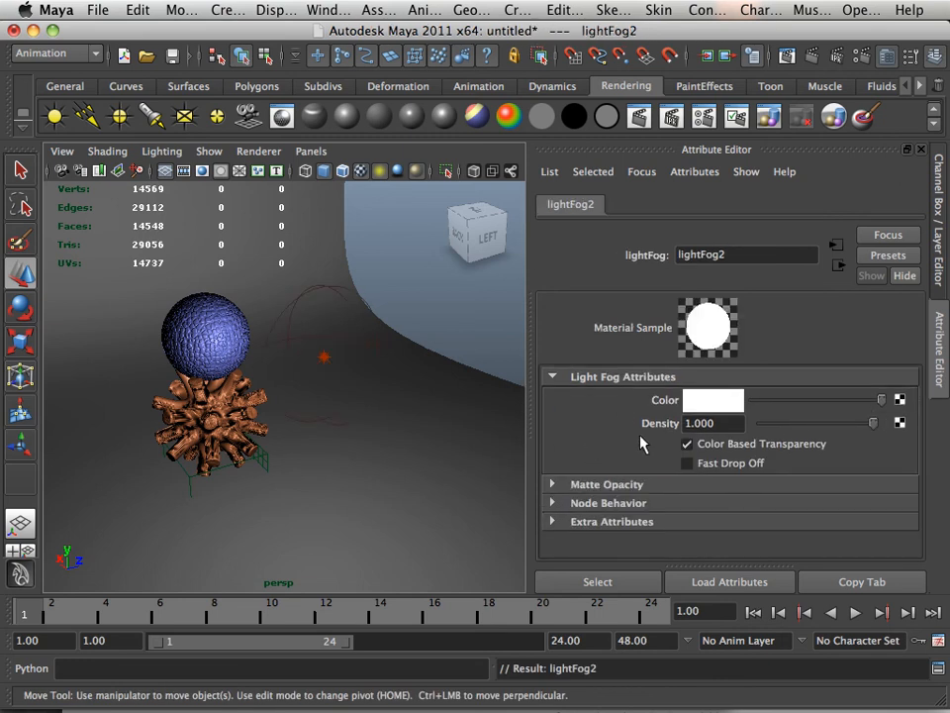
Reselect the point light and set its fog radius to 4.
left_click_drag(380, 369, 388, 316, "alt")
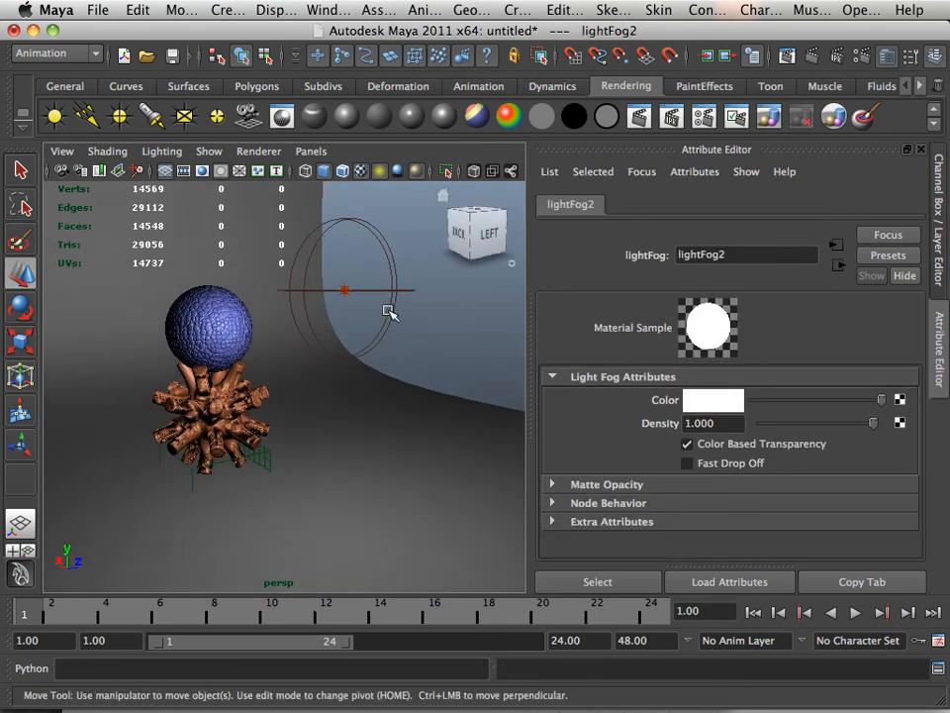
left_click(389, 313)
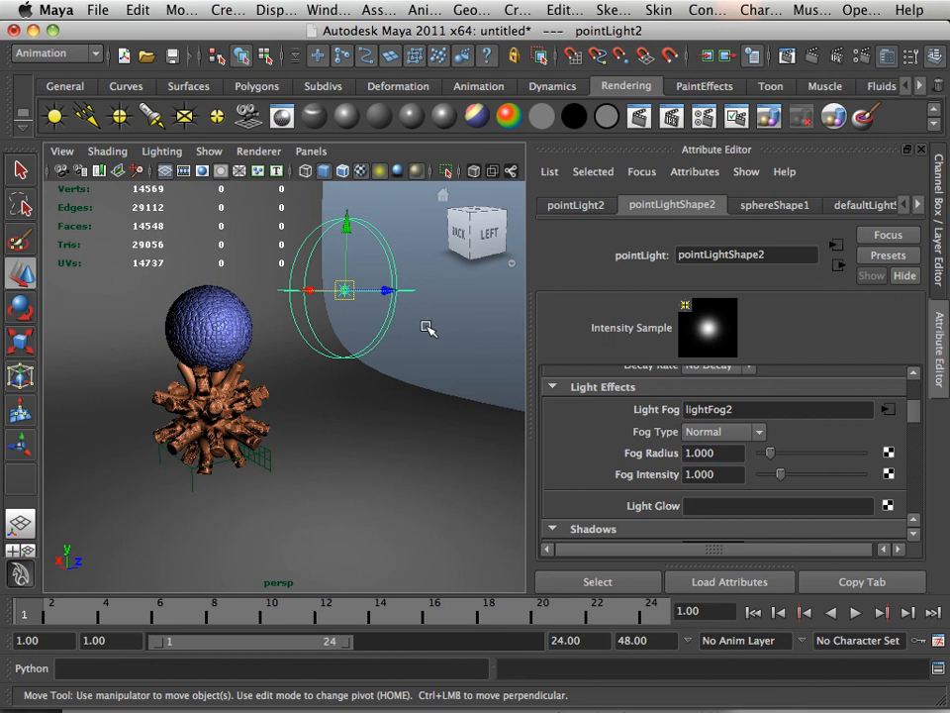
left_click(722, 454)
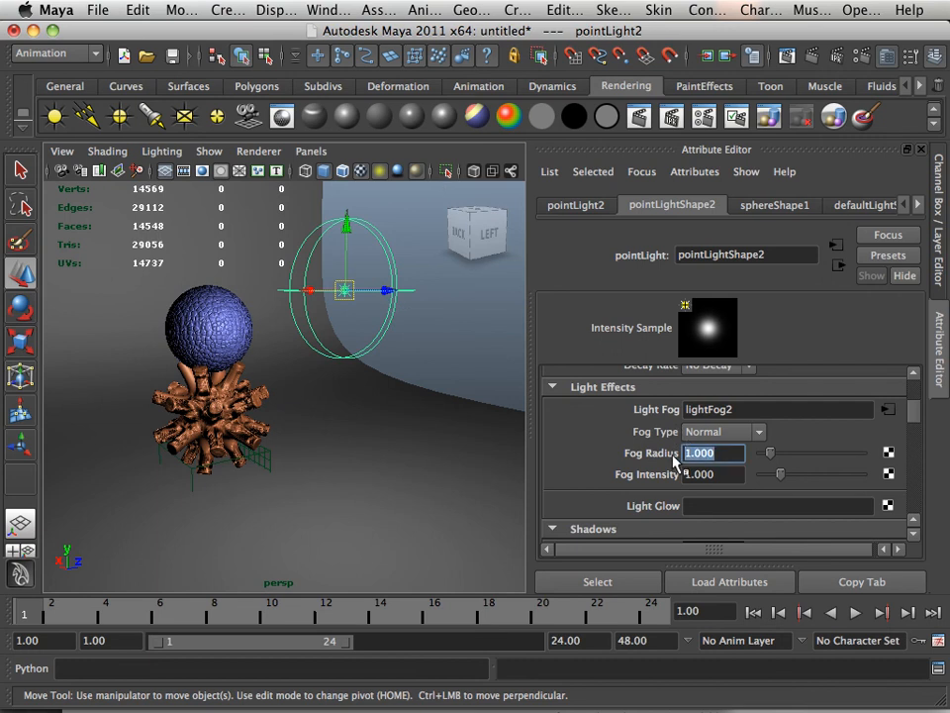
type("4")
key("Return")
Move the fog light closer to the blue sphere, to about -2.415, 4.740, 0.000, and render the view to check the fog.
left_click_drag(355, 453, 325, 465, "alt")
right_click_drag(326, 465, 365, 451, "alt")
left_click_drag(319, 432, 349, 443, "alt")
left_click_drag(347, 359, 244, 317)
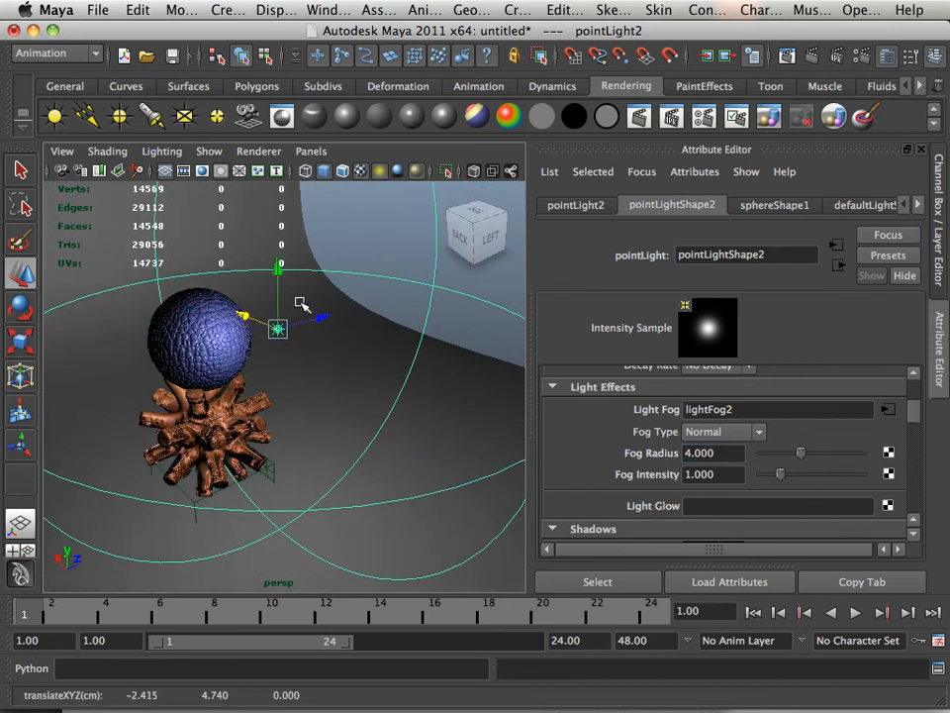
left_click(638, 115)
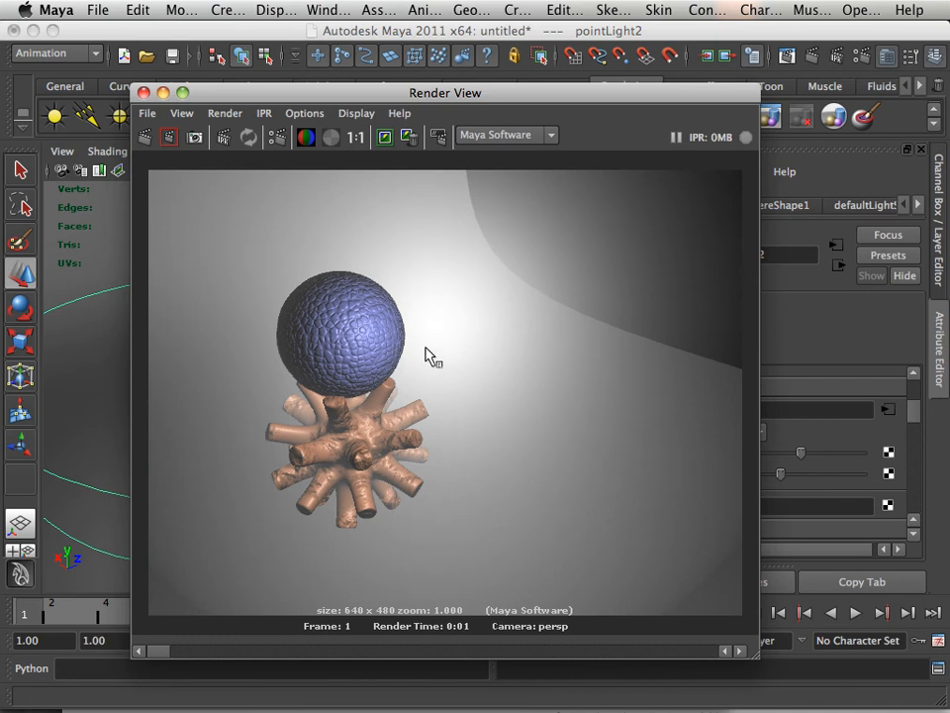
Close the finished render and set the point light's fog intensity to 20.
left_click(143, 92)
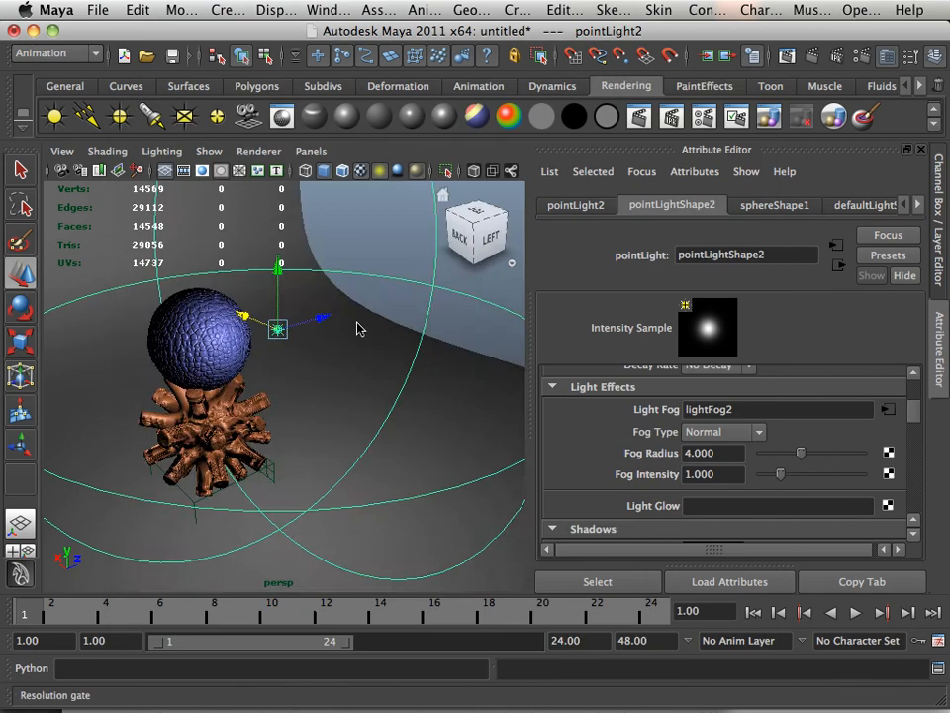
left_click_drag(359, 329, 332, 366, "alt")
scroll(324, 367, "down", 5)
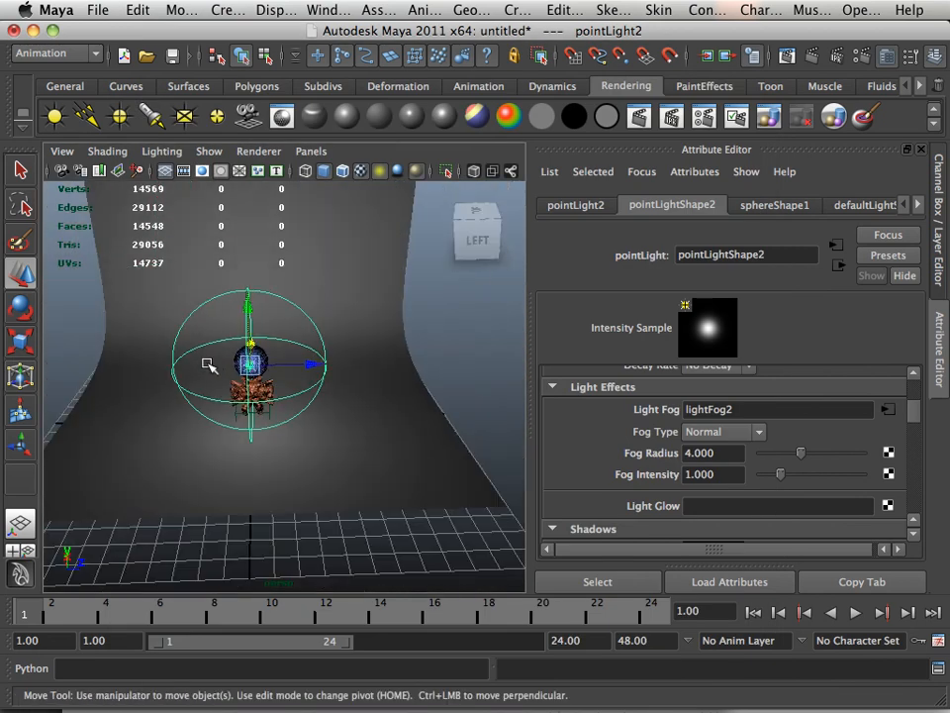
double_click(688, 475)
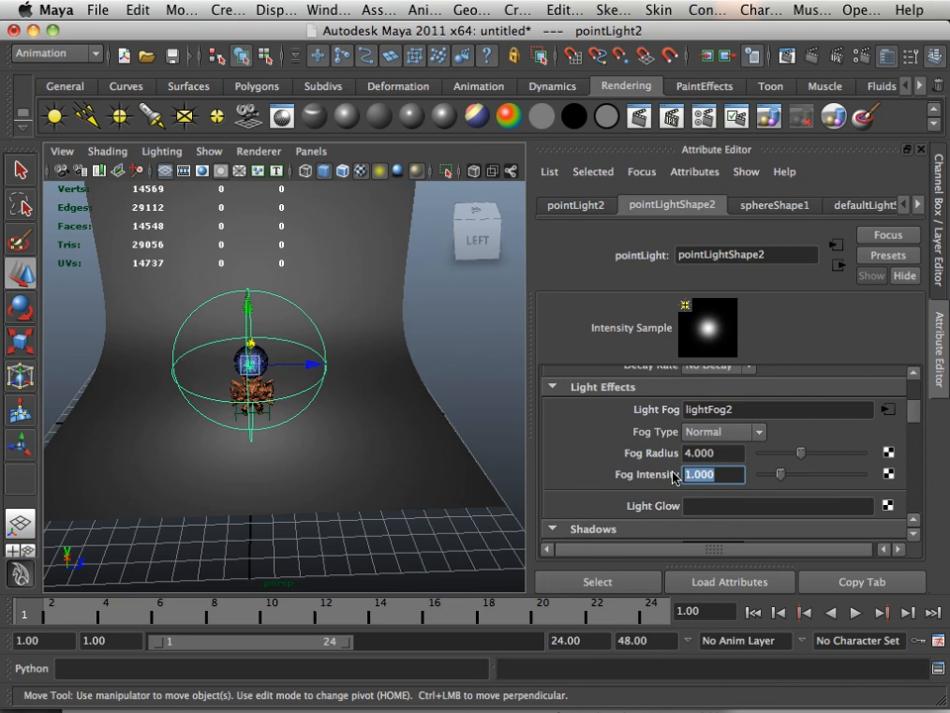
type("20")
key("Return")
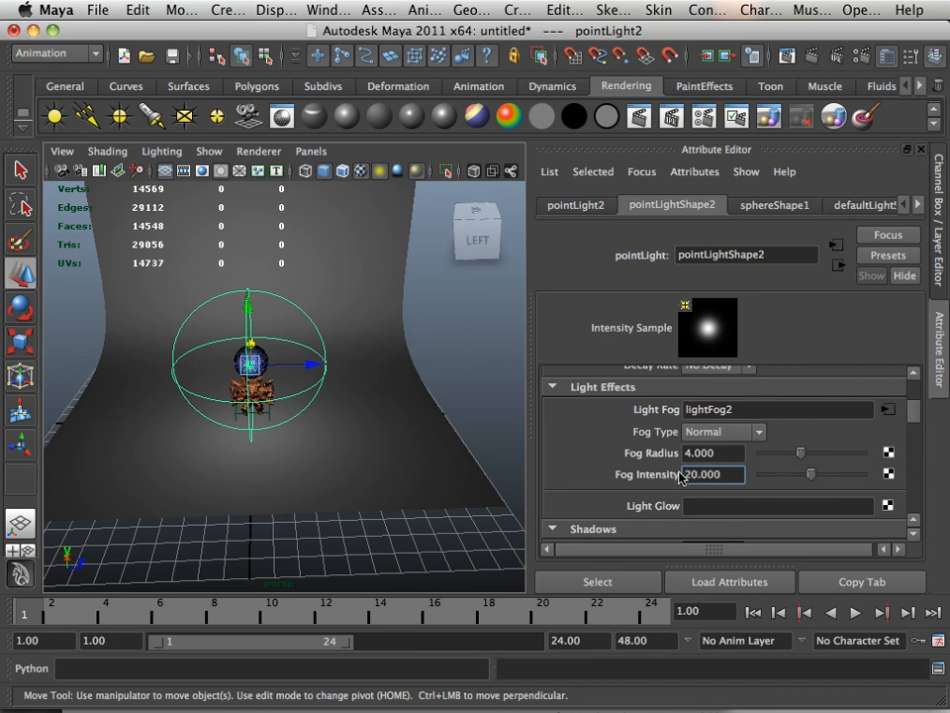
Set the point light's fog intensity back to 1 and its fog radius to 20.
left_click_drag(720, 482, 668, 487)
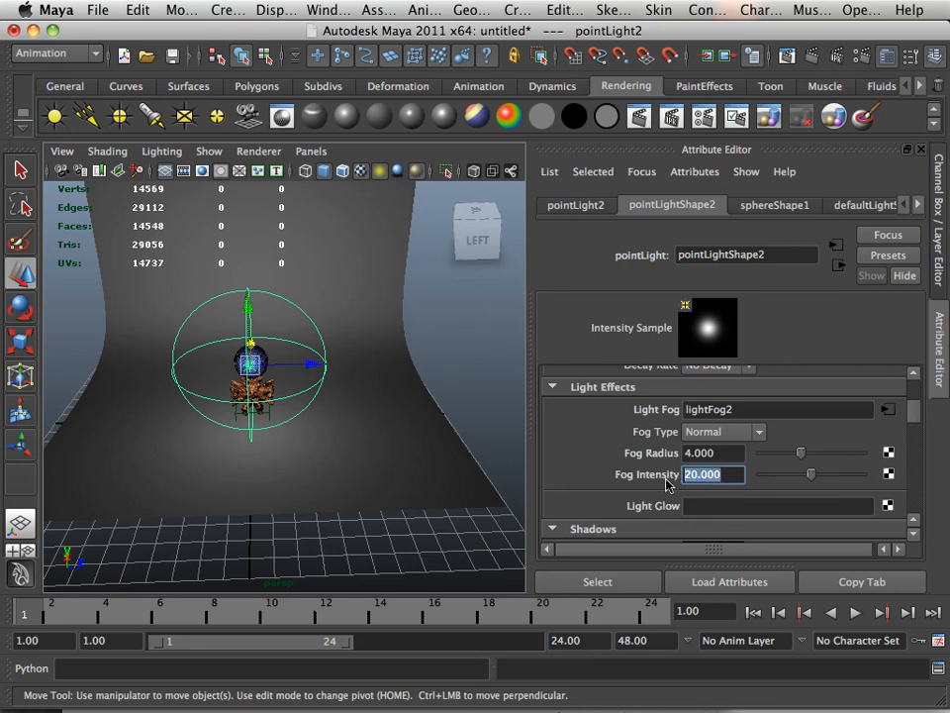
type("1")
key("Return")
left_click_drag(727, 453, 676, 454)
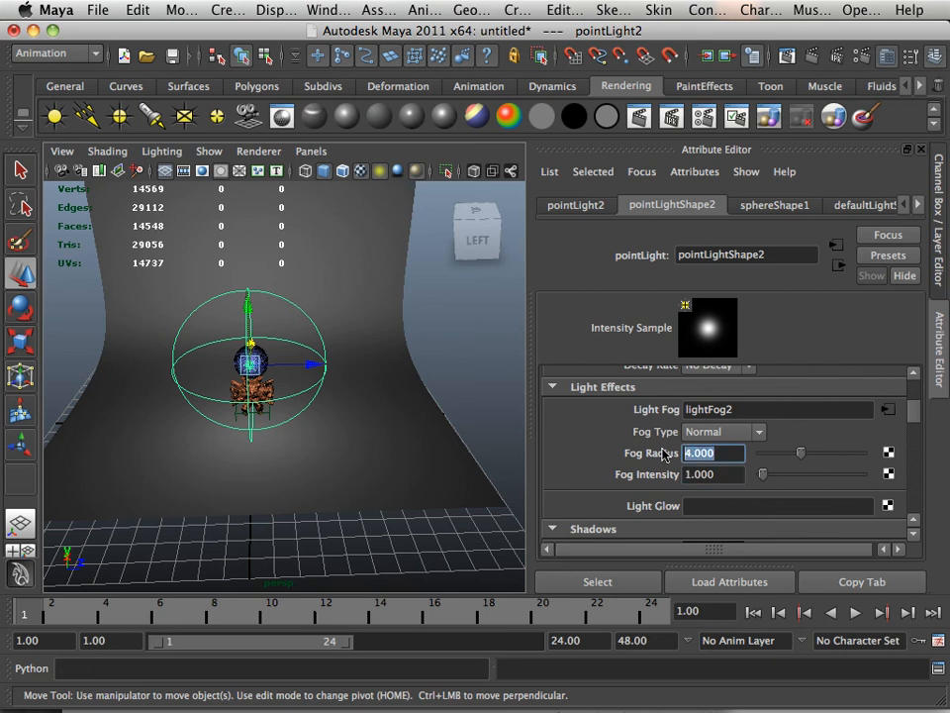
type("20")
key("Return")
Move the fog light away from the blue sphere, low in front of the objects, and render the view to check the fog.
left_click_drag(395, 352, 183, 255, "alt")
mouse_move(261, 345)
left_mouse_down()
mouse_move(227, 339)
mouse_move(183, 376)
mouse_move(268, 352)
left_mouse_up()
right_click_drag(267, 351, 325, 382, "alt")
left_click_drag(223, 416, 355, 382, "alt")
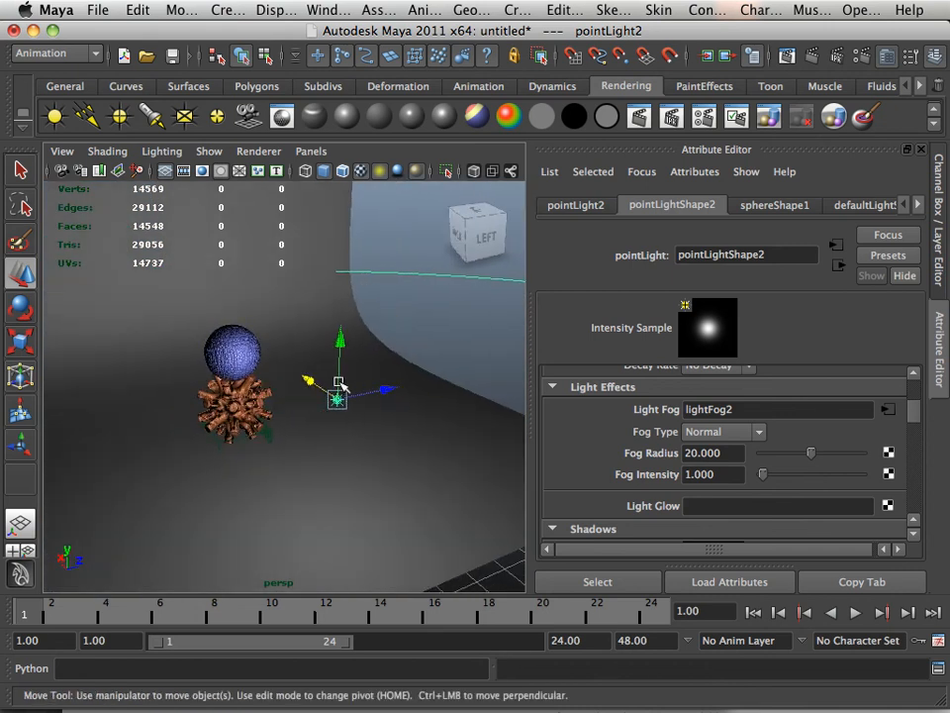
left_click_drag(406, 362, 336, 377, "alt")
right_click_drag(337, 378, 372, 390, "alt")
left_click_drag(371, 390, 362, 388, "alt")
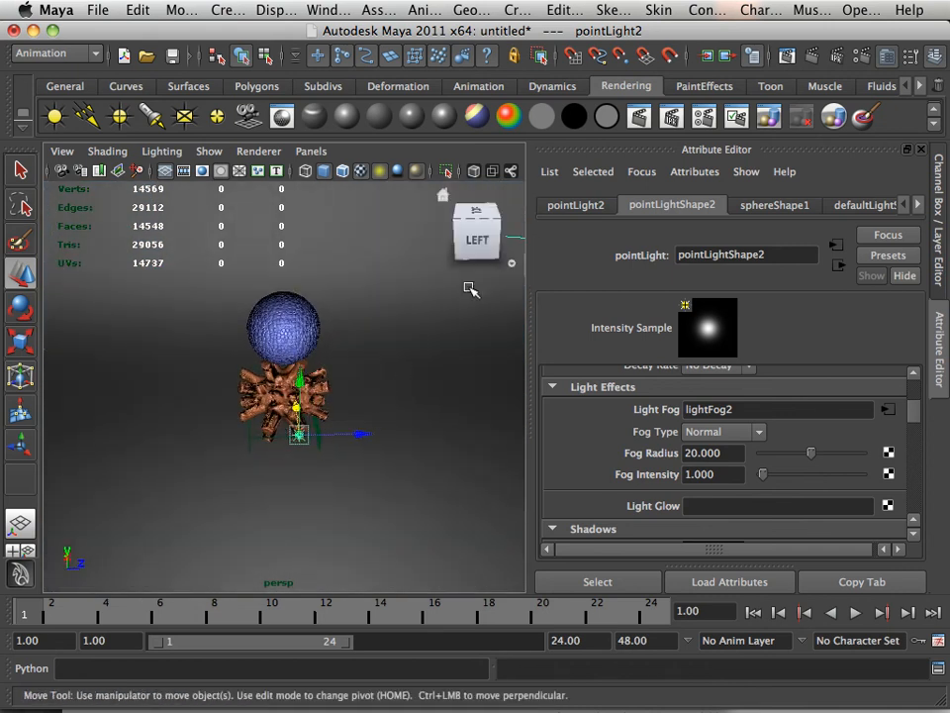
left_click(638, 116)
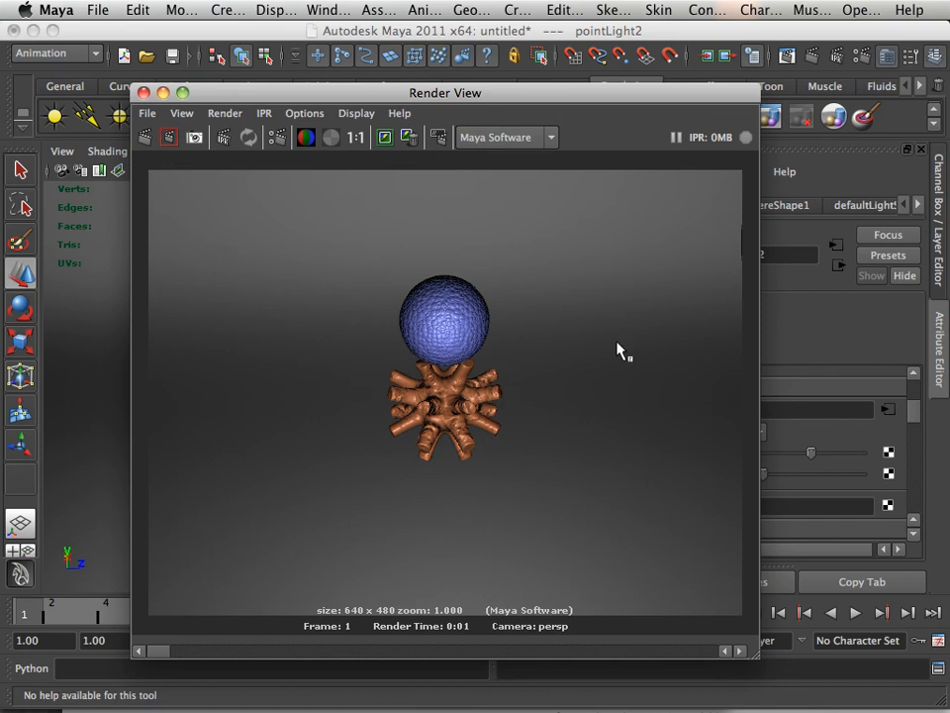
left_click(144, 93)
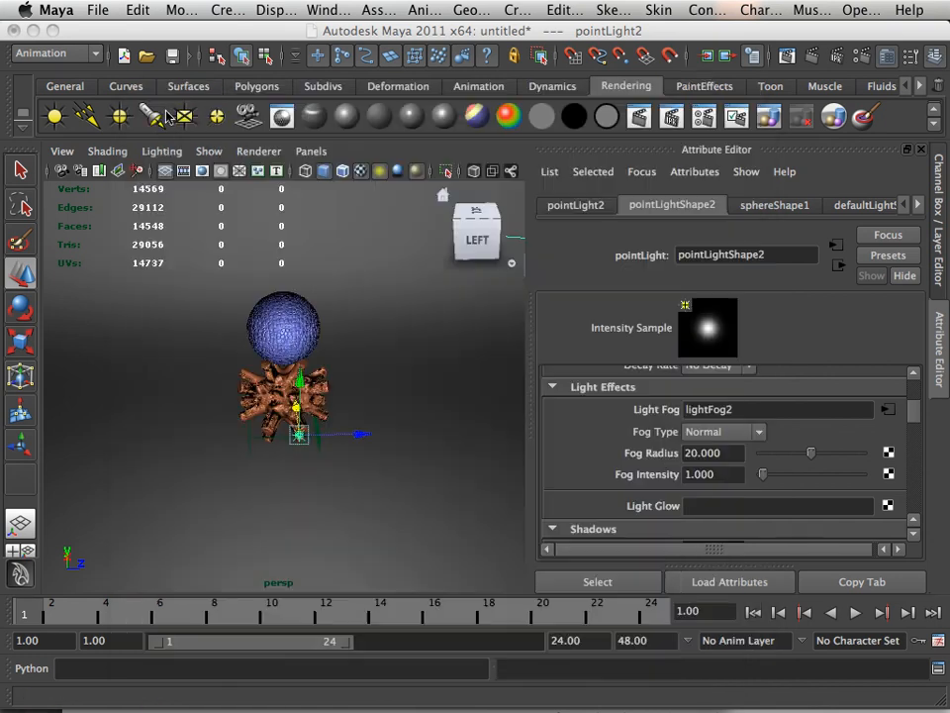
Raise the point light's fog intensity to about 18 and render the view to check the denser fog.
left_click_drag(757, 483, 806, 480)
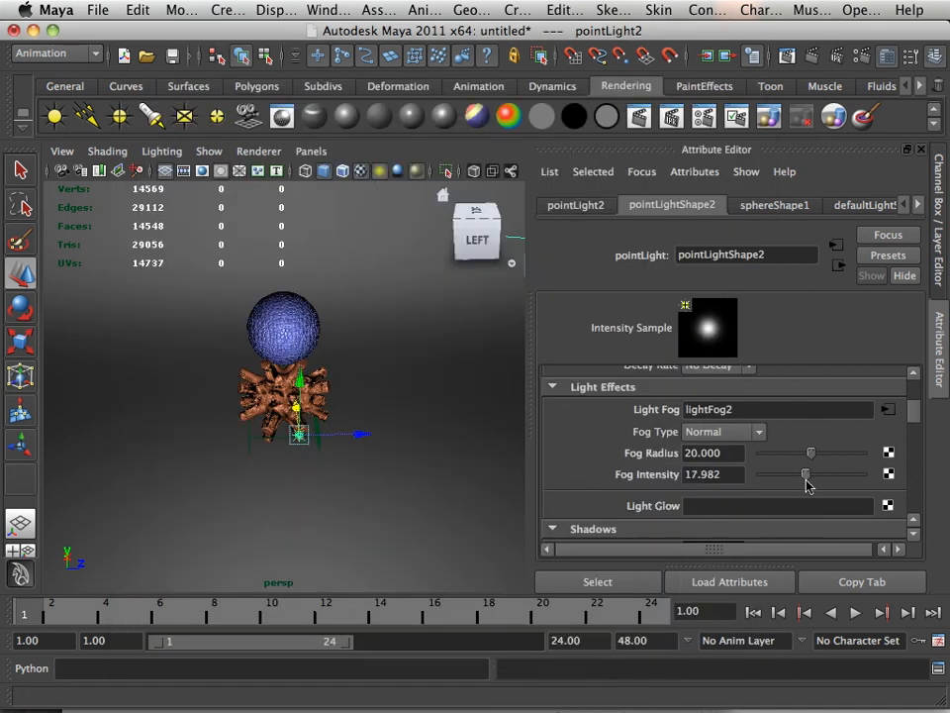
left_click(638, 116)
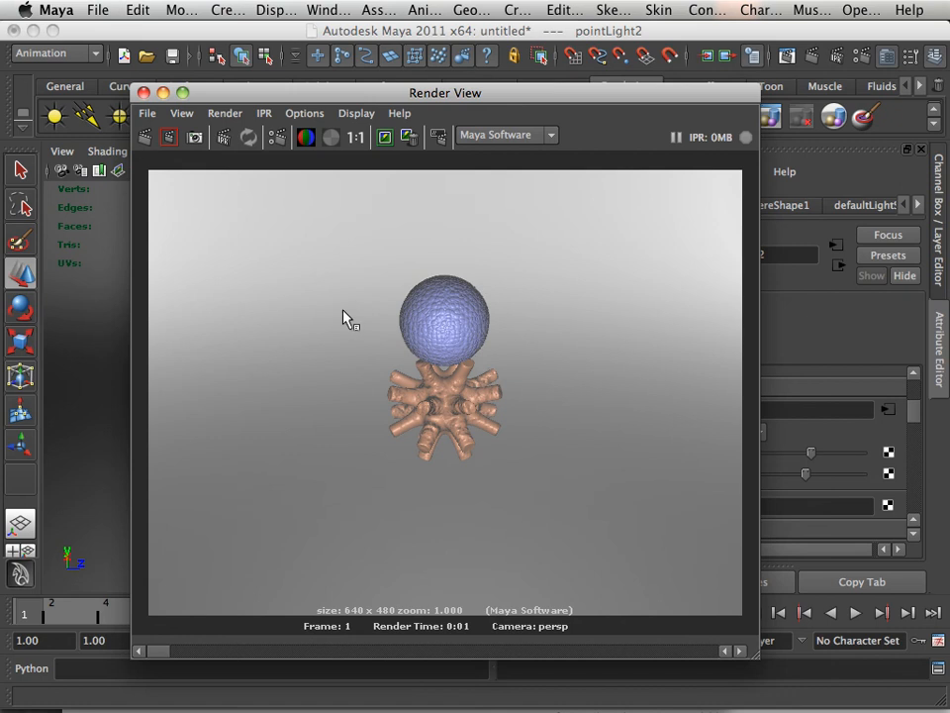
left_click(143, 93)
Delete the fog point light from the scene.
right_click_drag(417, 371, 244, 333, "alt")
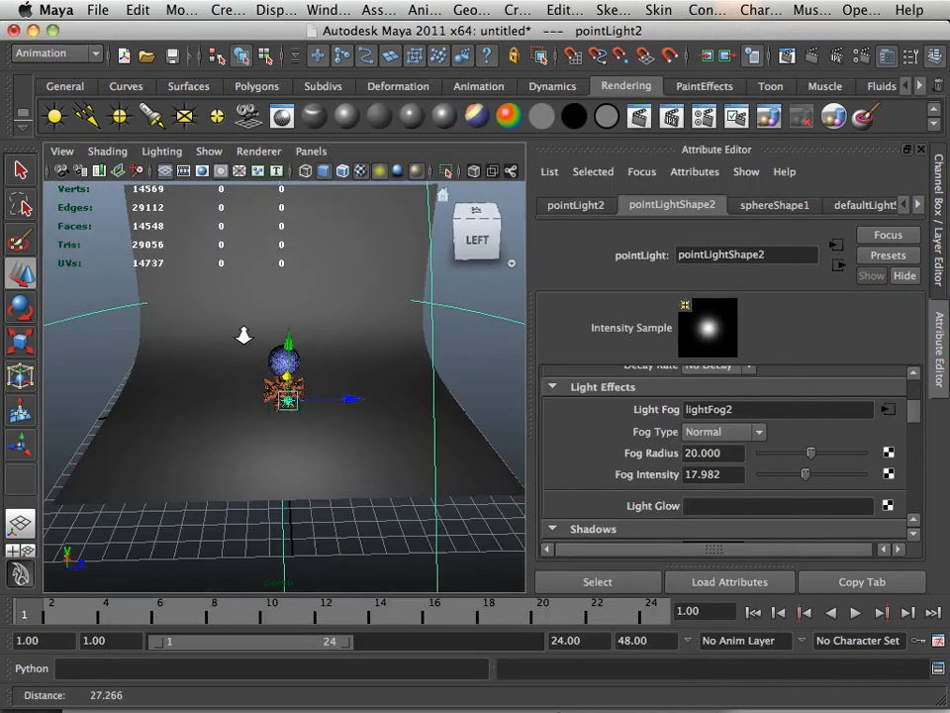
left_click_drag(243, 333, 282, 345, "alt")
key("Delete")
right_click_drag(282, 345, 284, 401, "alt")
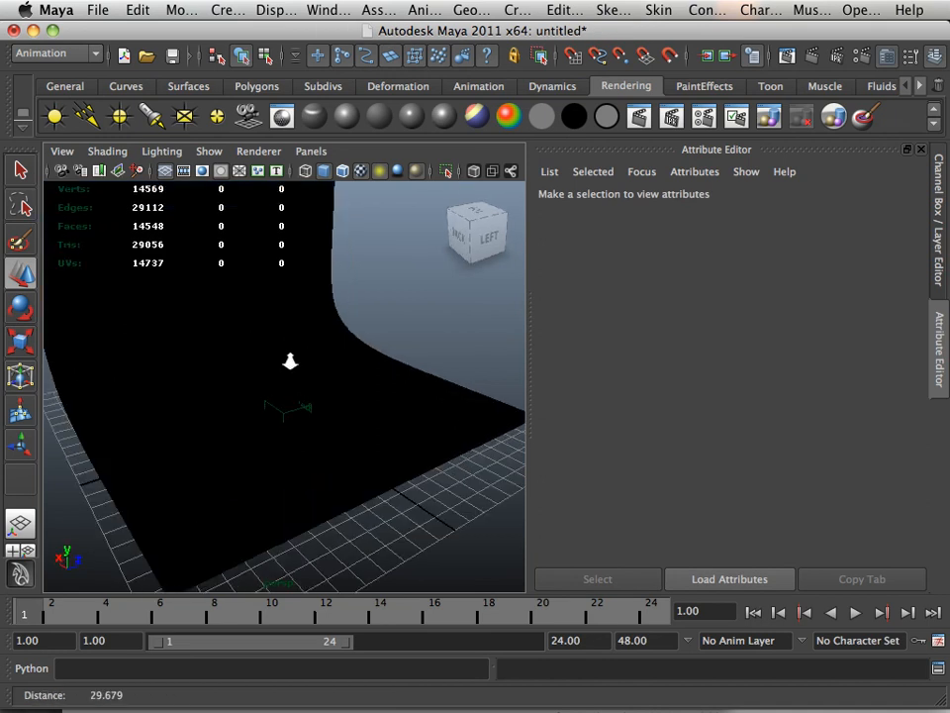
middle_click_drag(284, 401, 307, 389, "alt")
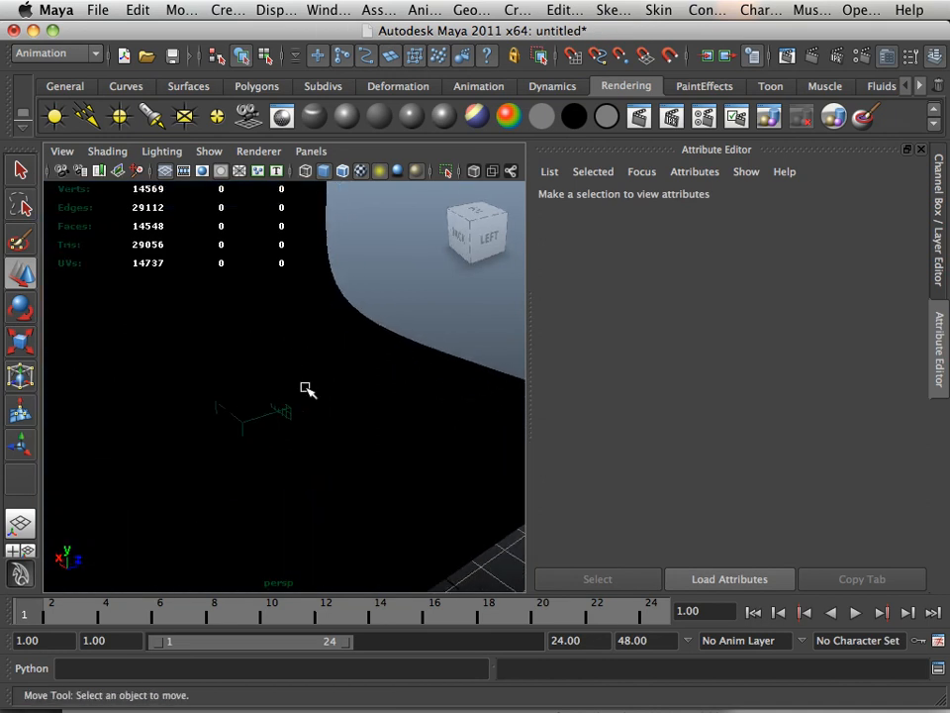